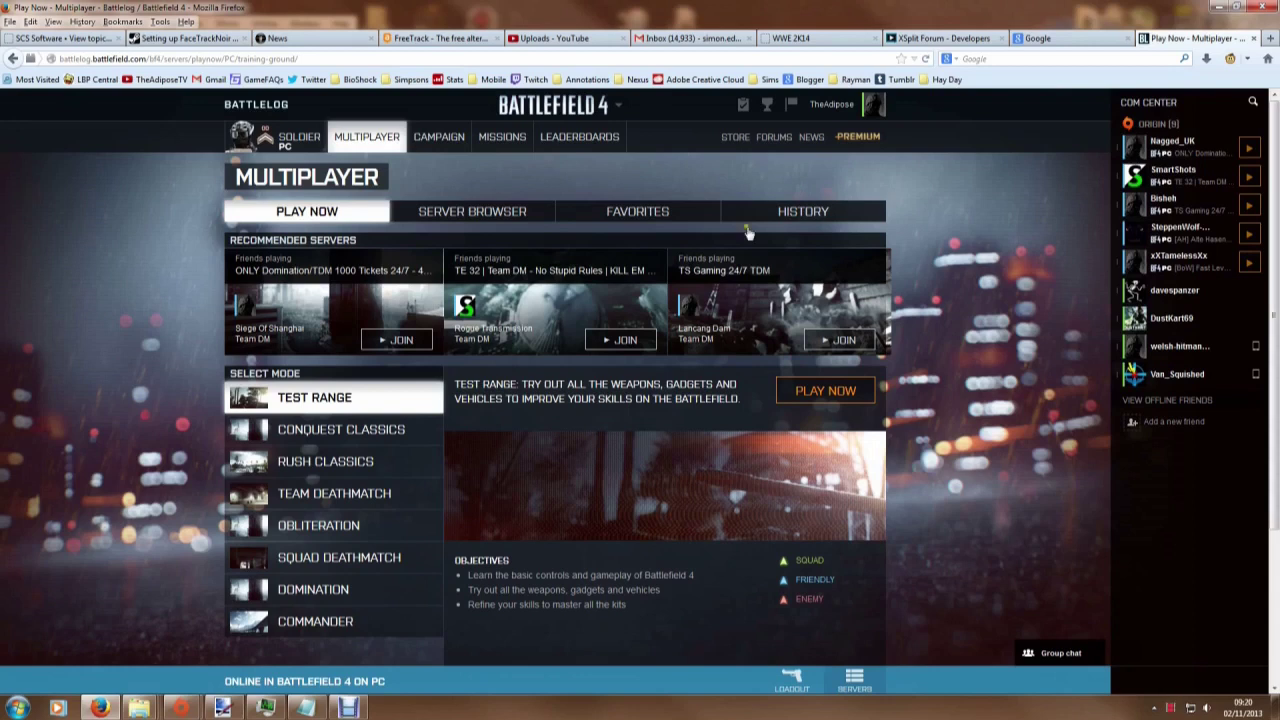
Search Google for 'bf4 settings editor' and open Realmware's BF4 Settings Editor downloads page.
{"action": "left_click", "coordinate": [1025, 38]}
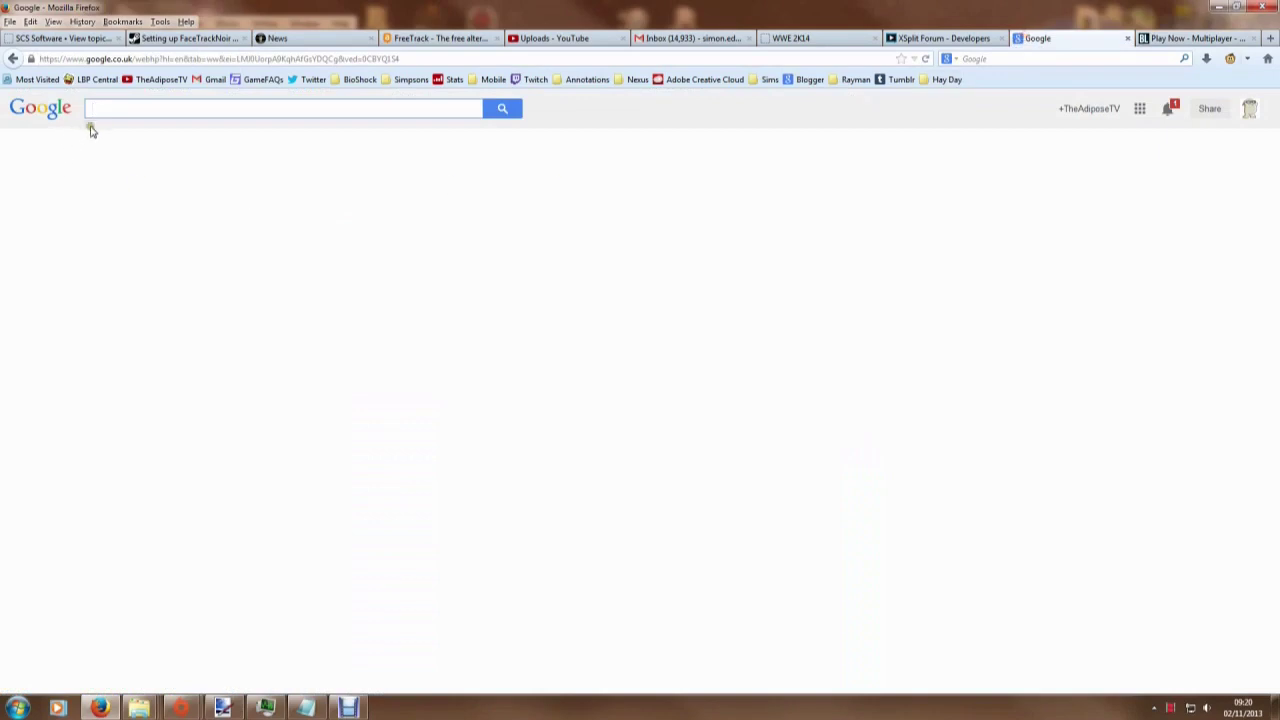
{"action": "type", "text": "bf"}
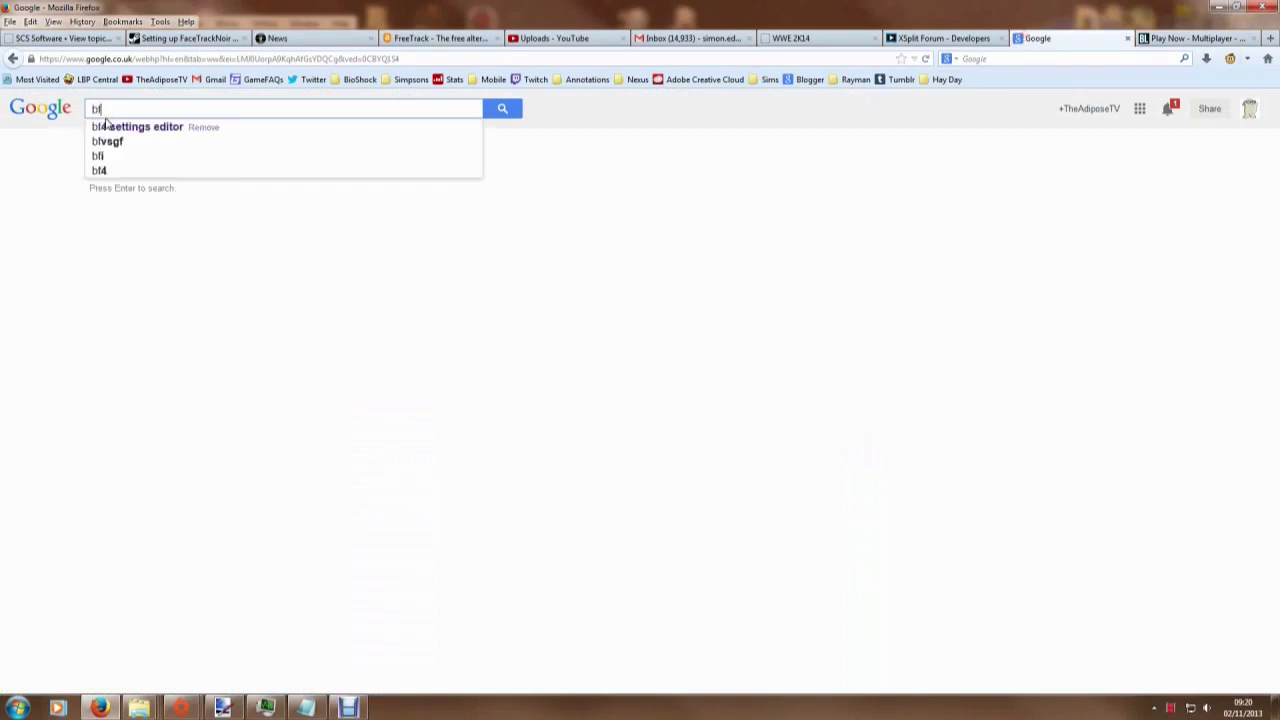
{"action": "type", "text": "4 settings editor"}
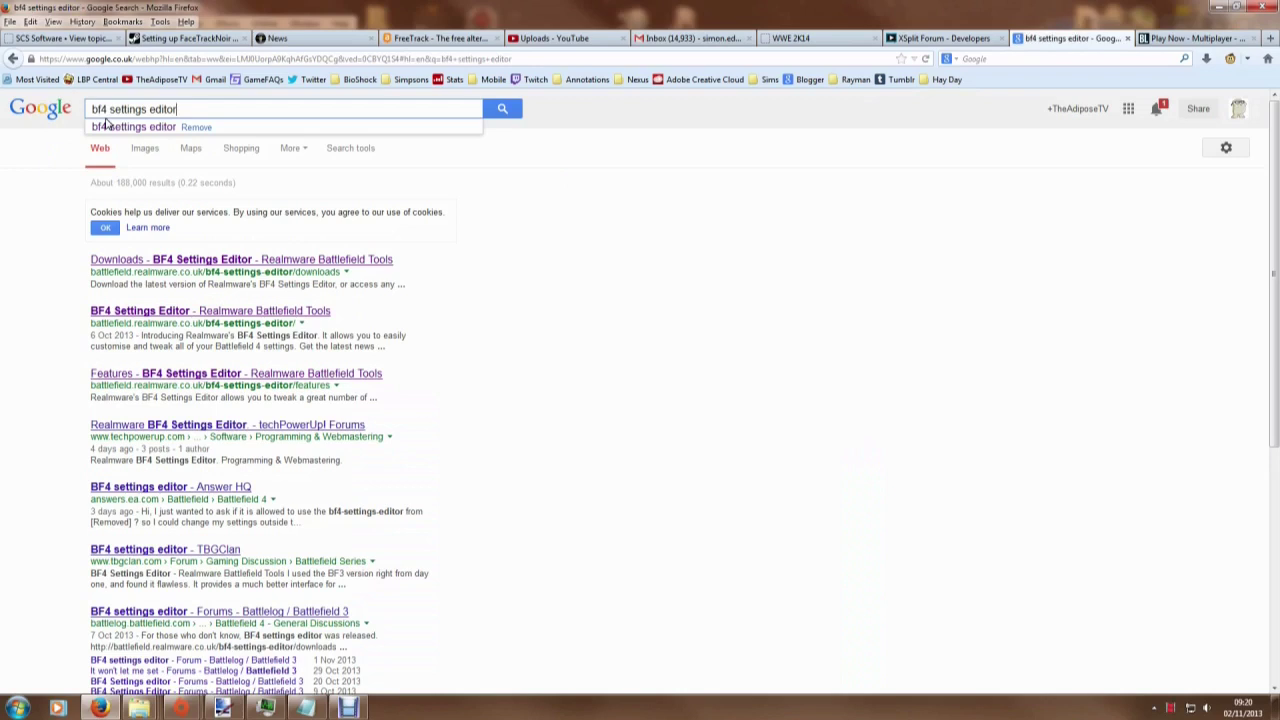
{"action": "left_click", "coordinate": [106, 124]}
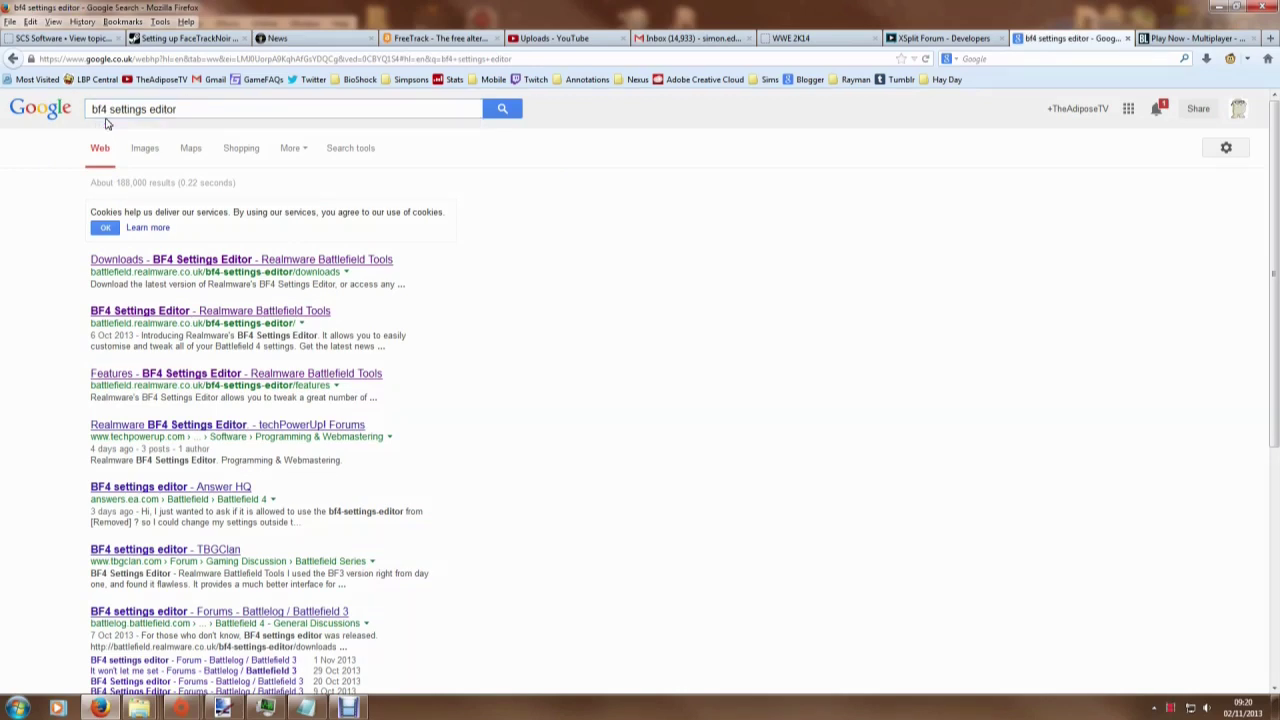
{"action": "left_click", "coordinate": [192, 262]}
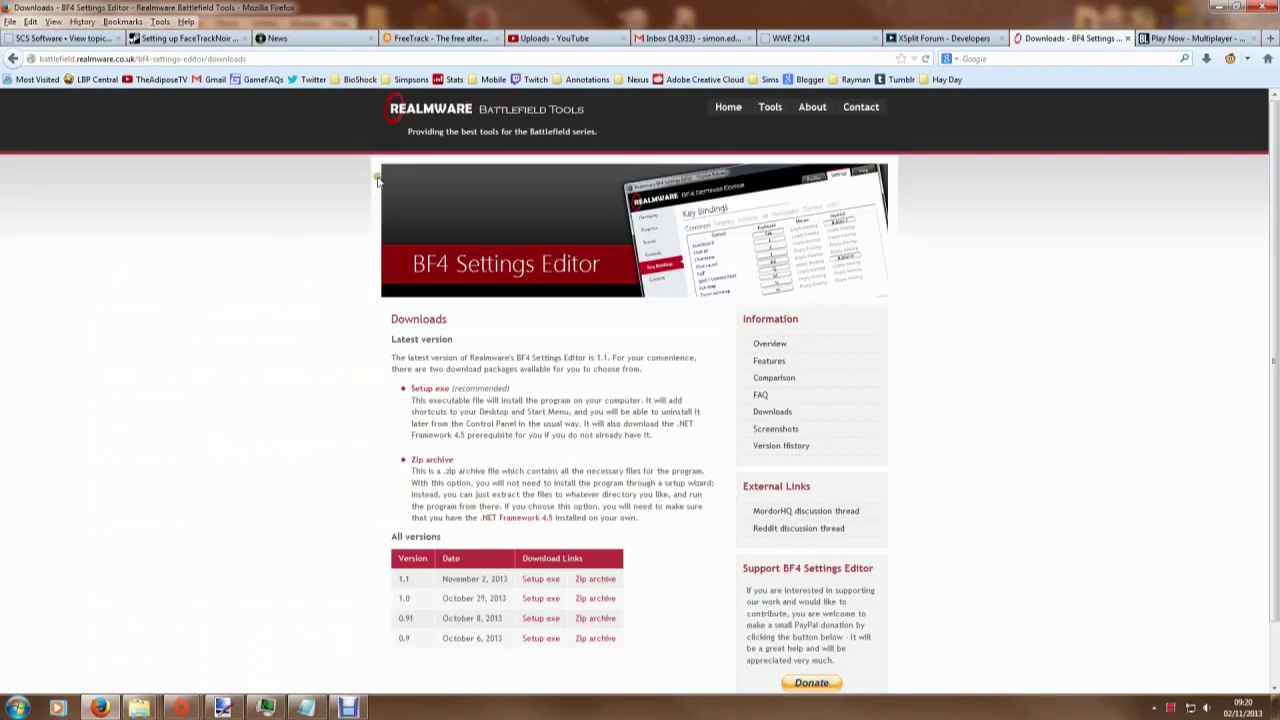
{"action": "left_click", "coordinate": [13, 58]}
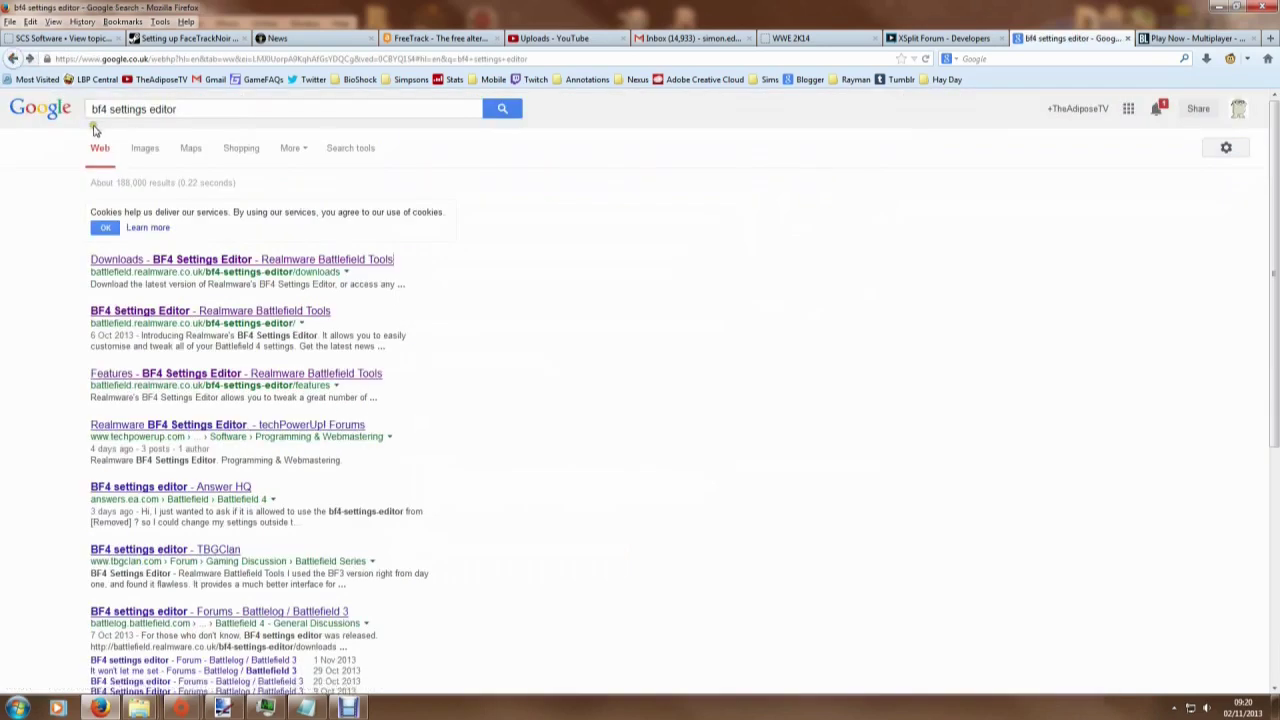
{"action": "left_click", "coordinate": [190, 262]}
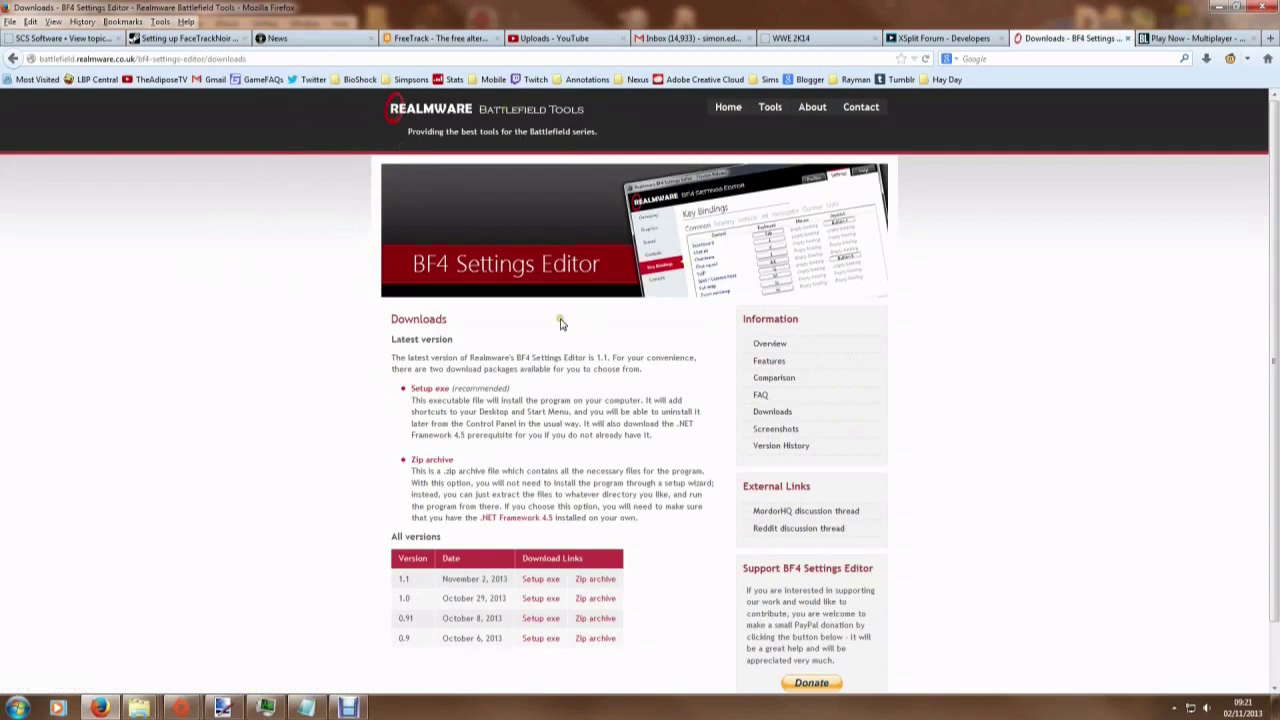
{"action": "scroll", "coordinate": [560, 323], "scroll_direction": "down", "scroll_amount": 2}
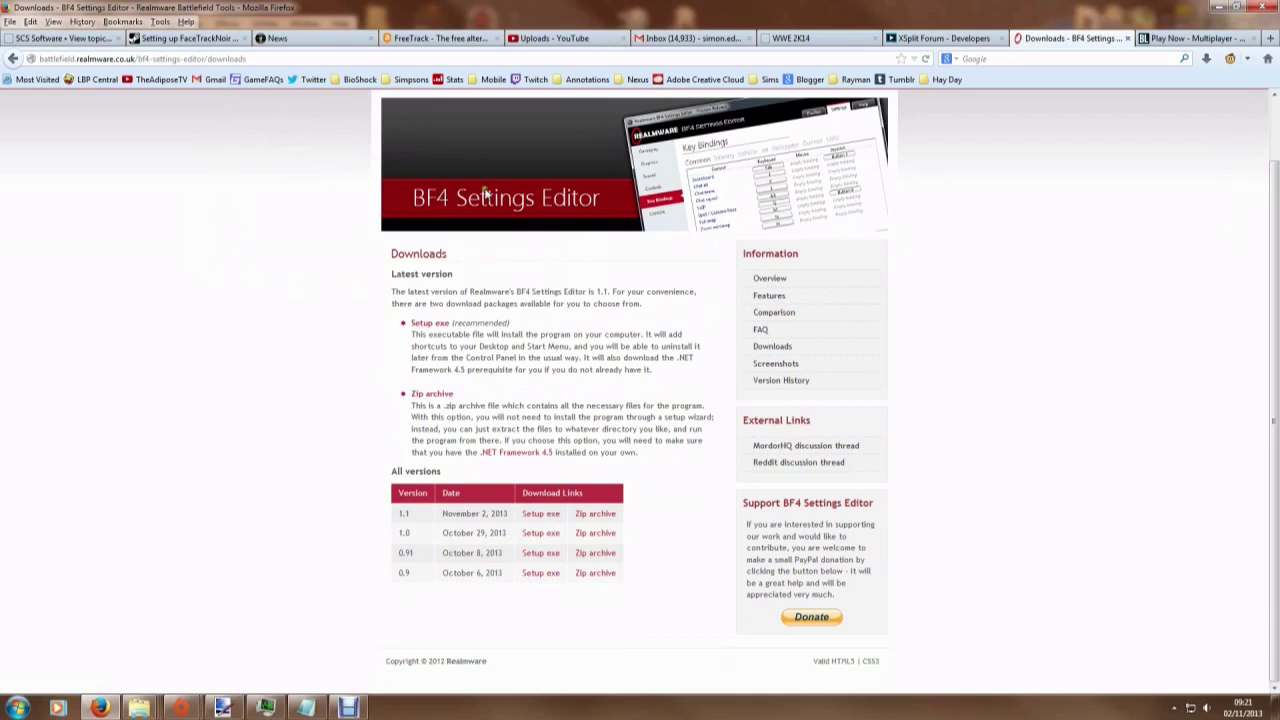
{"action": "scroll", "coordinate": [666, 224], "scroll_direction": "up", "scroll_amount": 2}
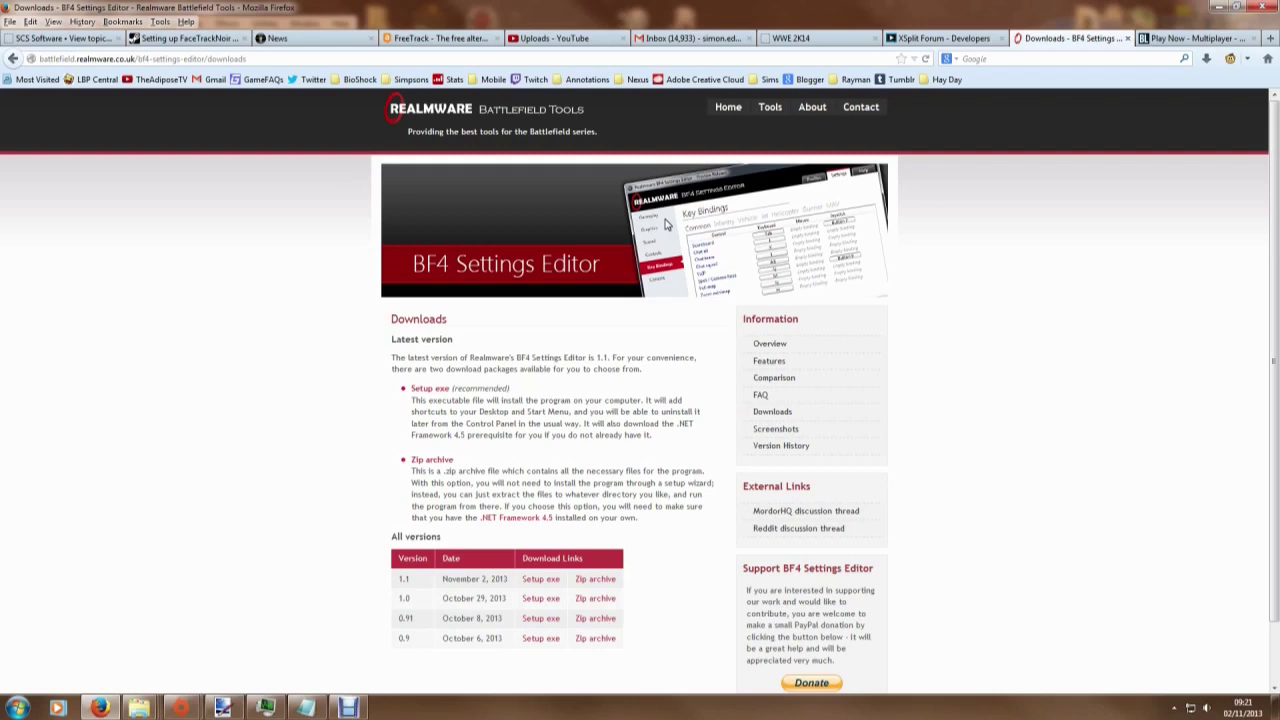
{"action": "scroll", "coordinate": [510, 350], "scroll_direction": "down", "scroll_amount": 2}
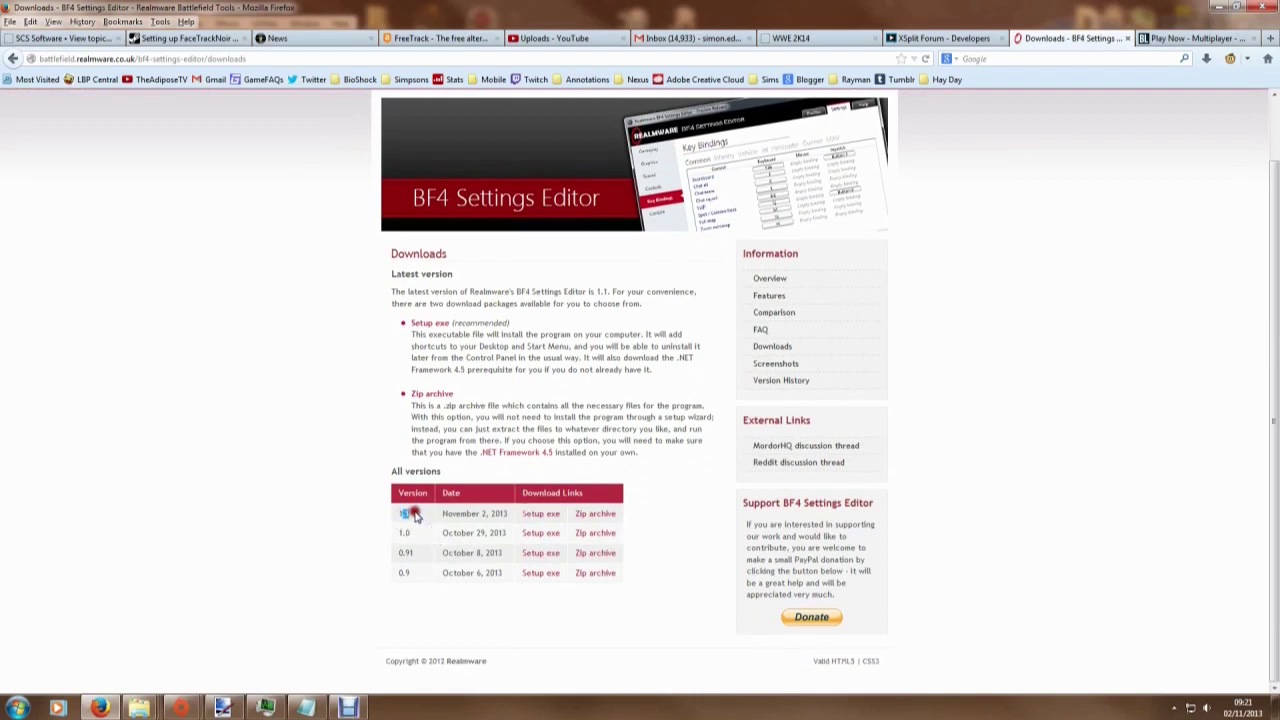
{"action": "double_click", "coordinate": [395, 515]}
{"action": "left_click", "coordinate": [393, 515]}
Download and save the version 1.1 setup file, BF4SE-1.1.exe, to disk.
{"action": "left_click", "coordinate": [542, 515]}
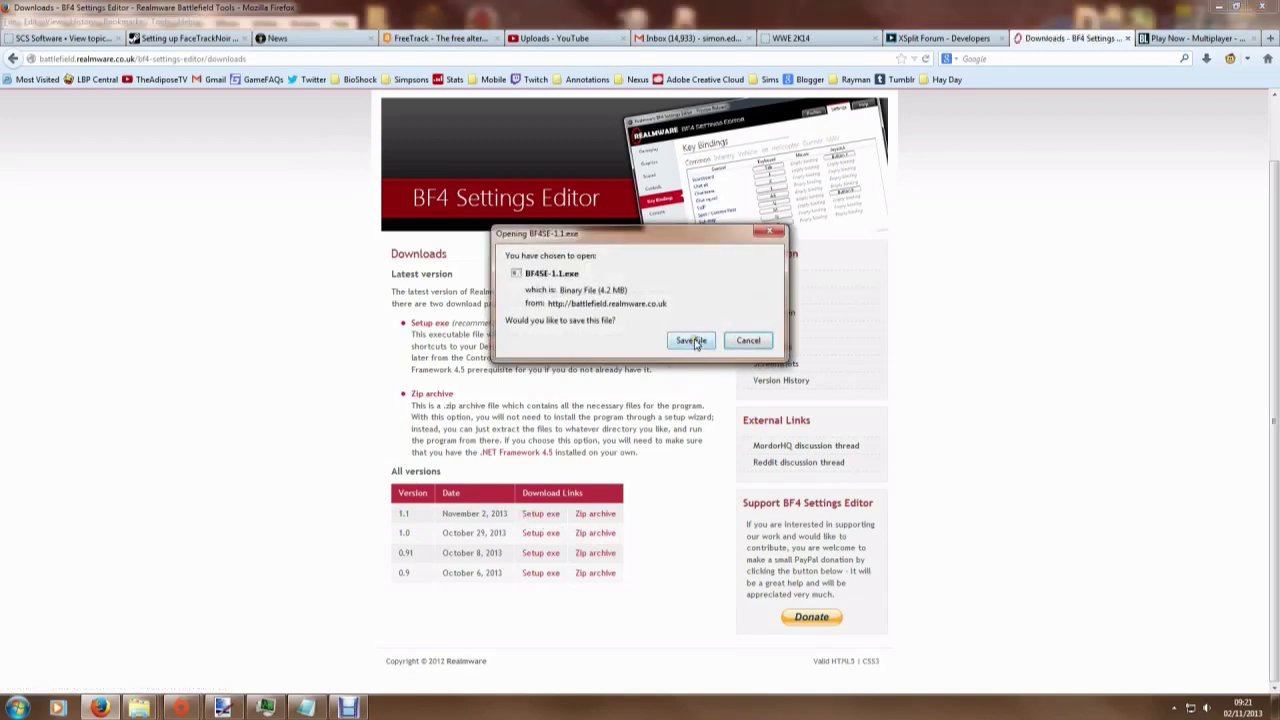
{"action": "left_click", "coordinate": [694, 341]}
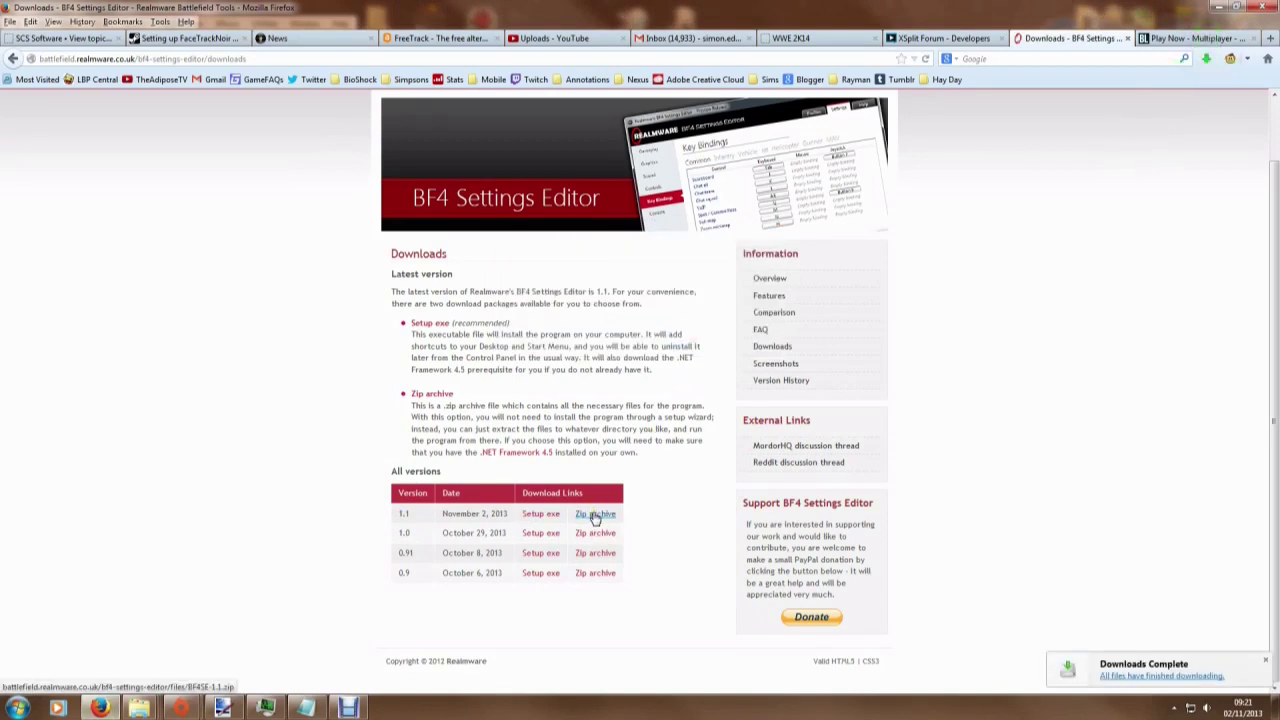
{"action": "left_click_drag", "start_coordinate": [450, 346], "coordinate": [655, 370]}
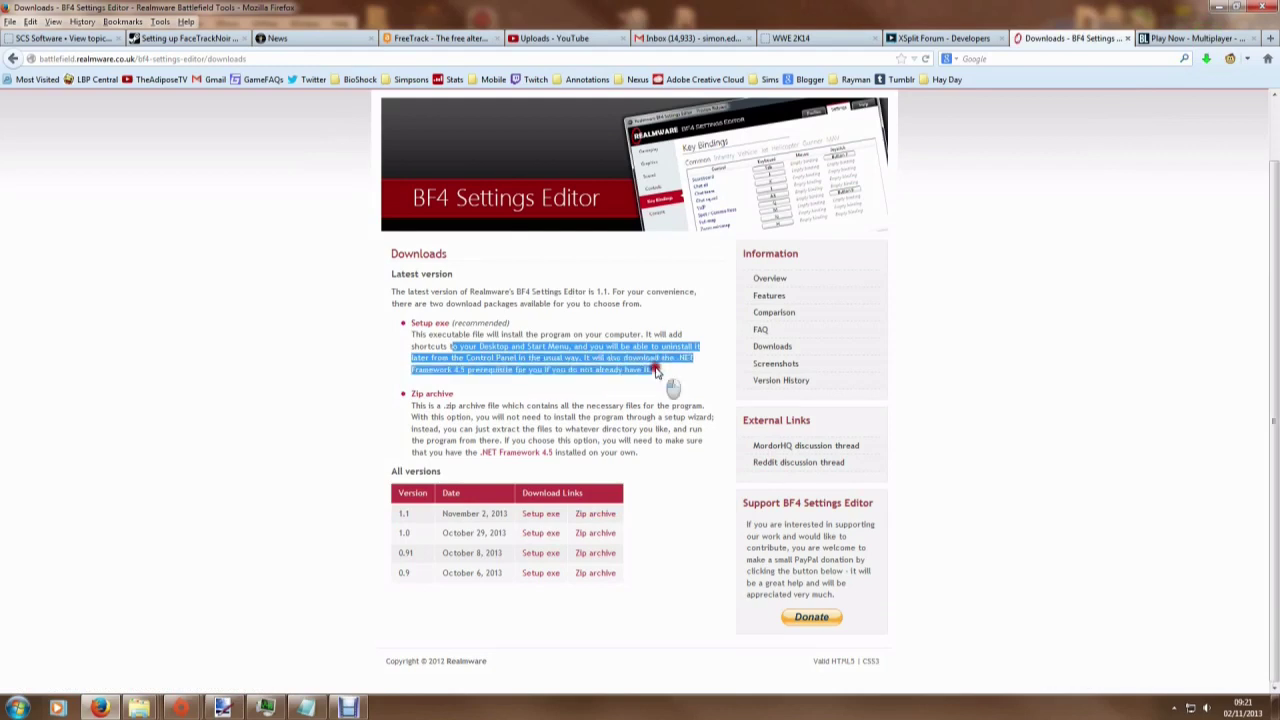
{"action": "left_click", "coordinate": [658, 368]}
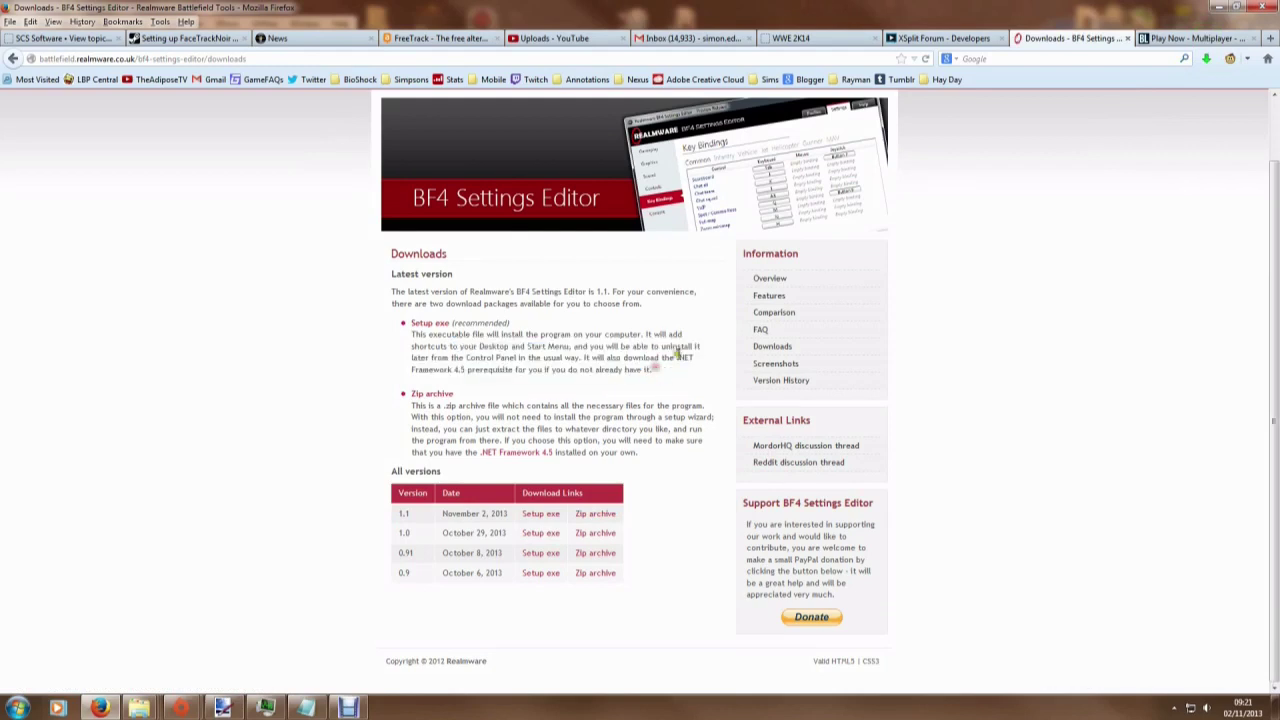
Launch BF4SE-1.1.exe from Firefox's downloads list and allow the unsigned installer to run.
{"action": "left_click", "coordinate": [1203, 60]}
{"action": "left_click", "coordinate": [1125, 105]}
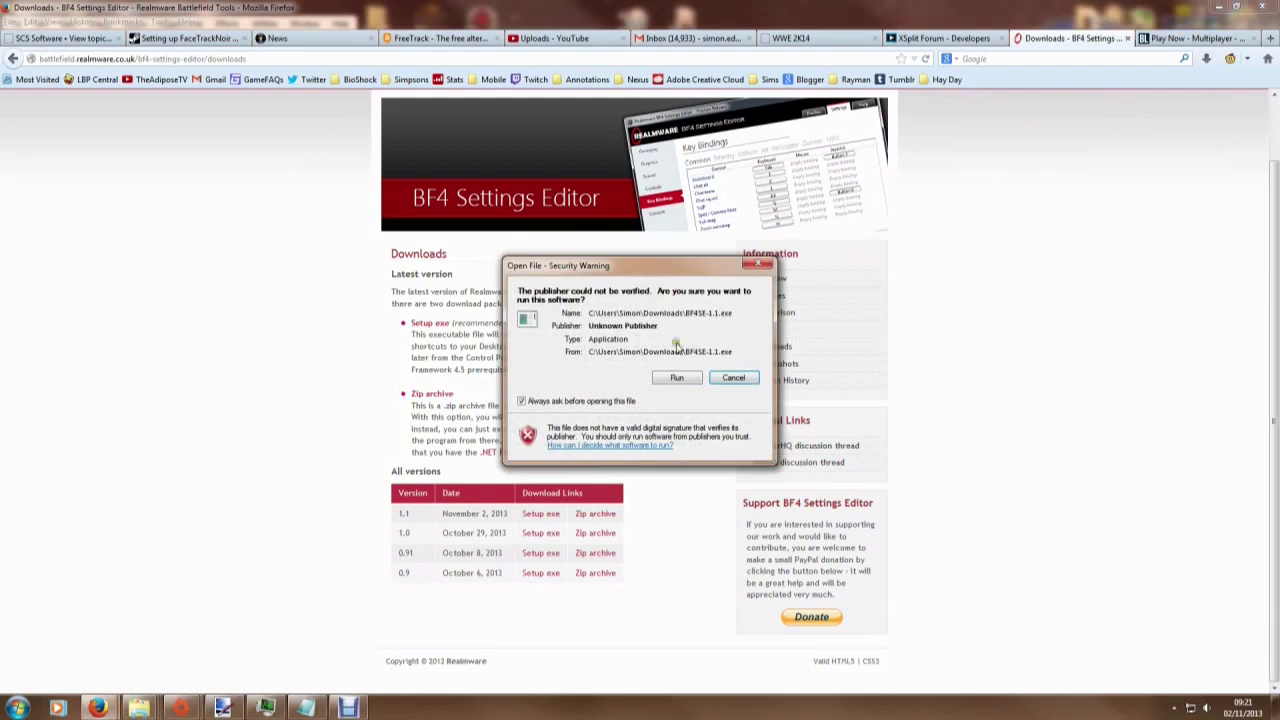
{"action": "left_click", "coordinate": [680, 377]}
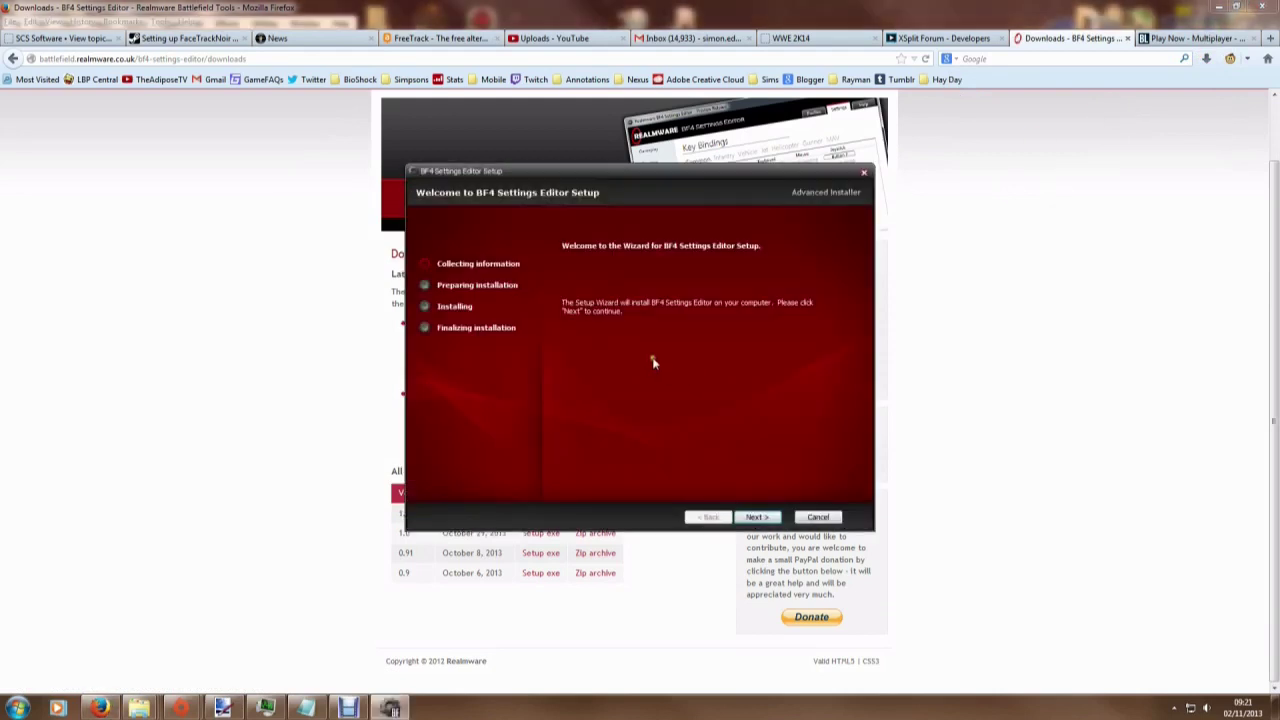
Install BF4 Settings Editor to the default folder with no desktop shortcut, launching it on finish.
{"action": "left_click", "coordinate": [757, 517]}
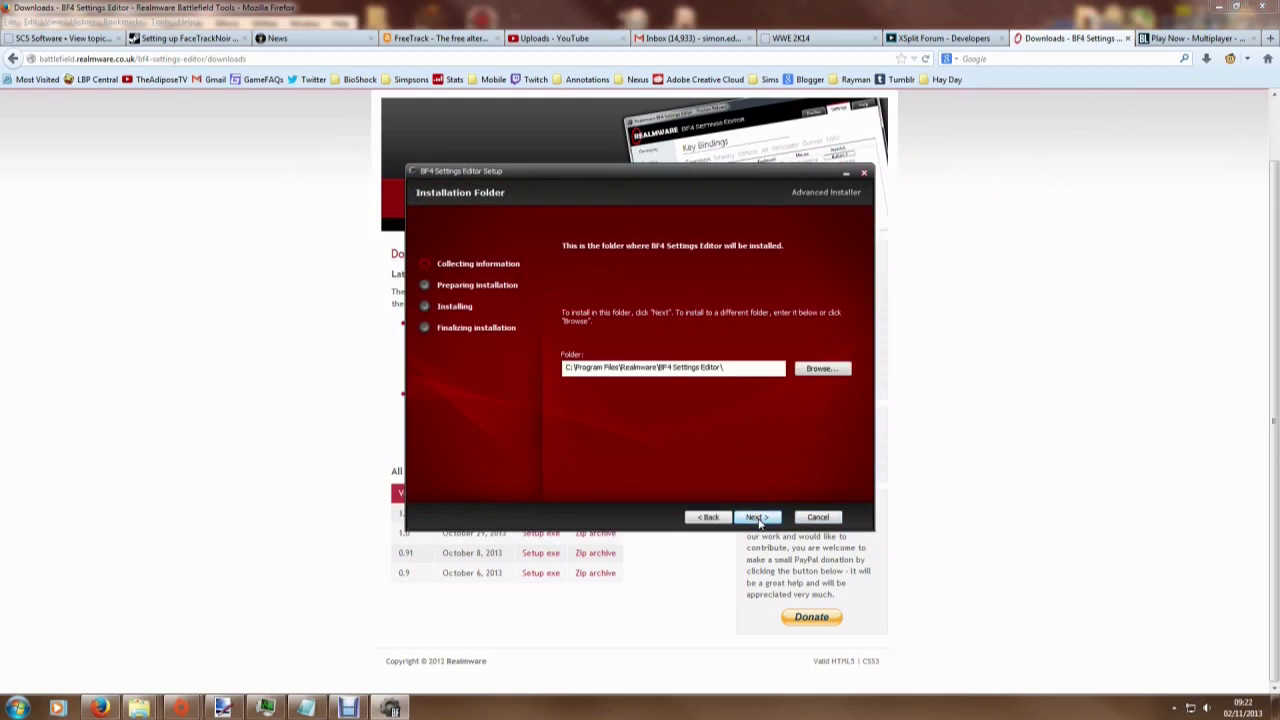
{"action": "left_click", "coordinate": [757, 517]}
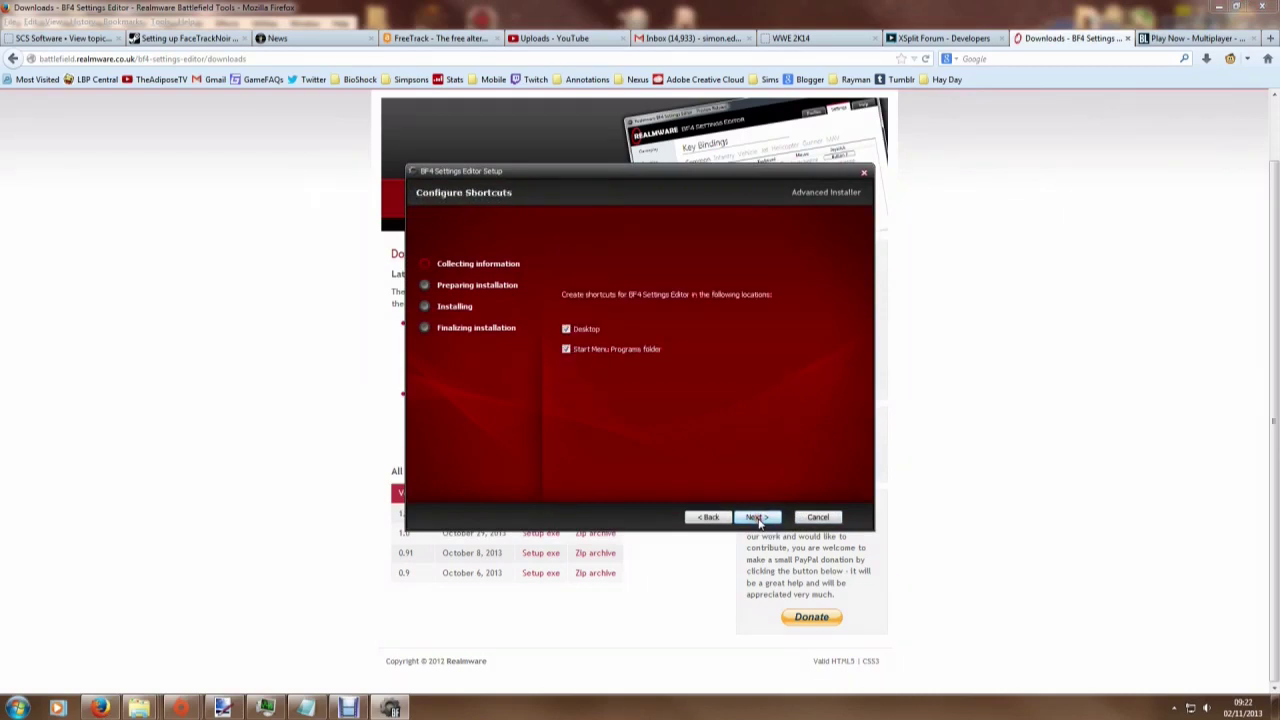
{"action": "left_click", "coordinate": [566, 329]}
{"action": "left_click", "coordinate": [764, 516]}
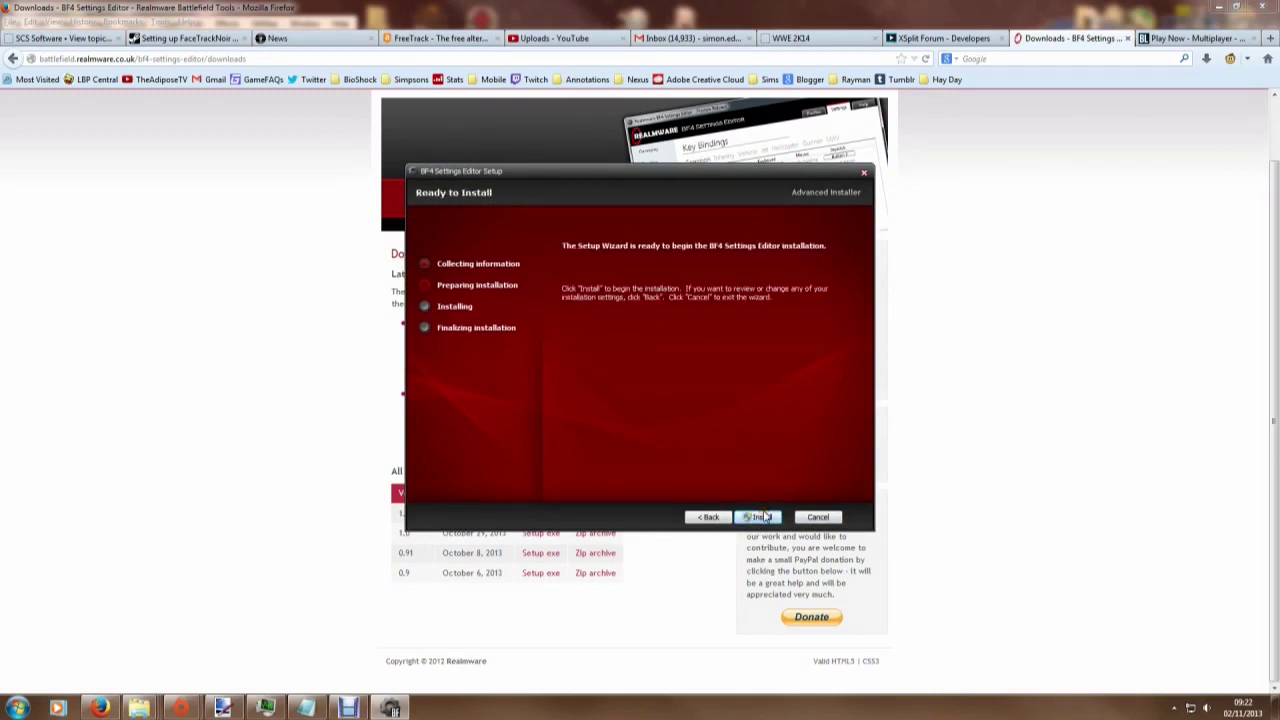
{"action": "left_click", "coordinate": [762, 516]}
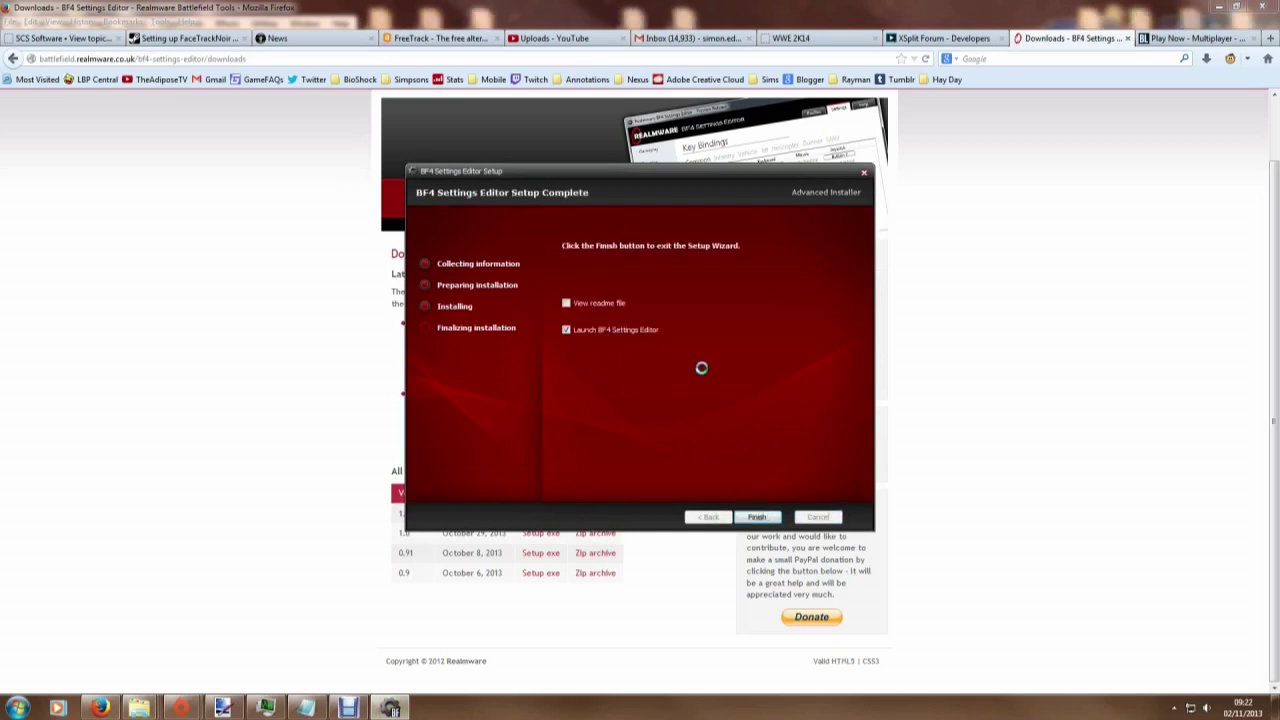
{"action": "left_click", "coordinate": [757, 517]}
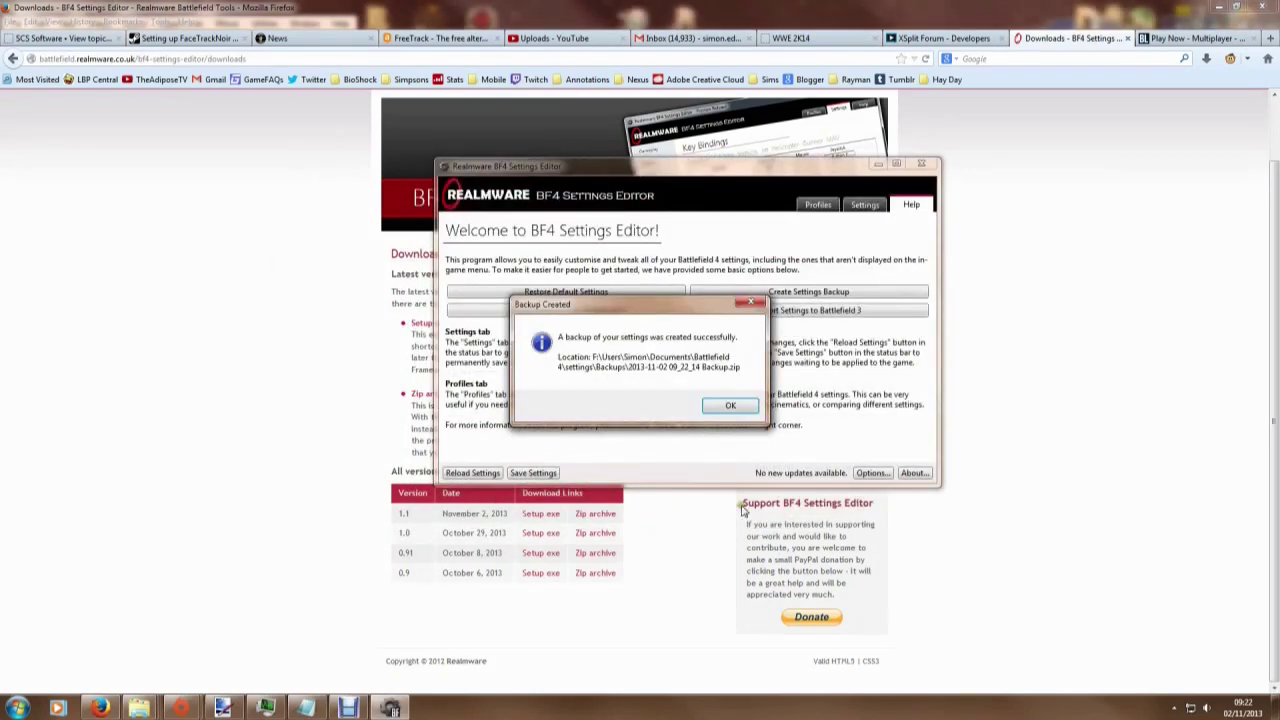
Acknowledge the Backup Created notice, glance at Profiles, and return to the Help welcome page.
{"action": "left_click", "coordinate": [735, 407]}
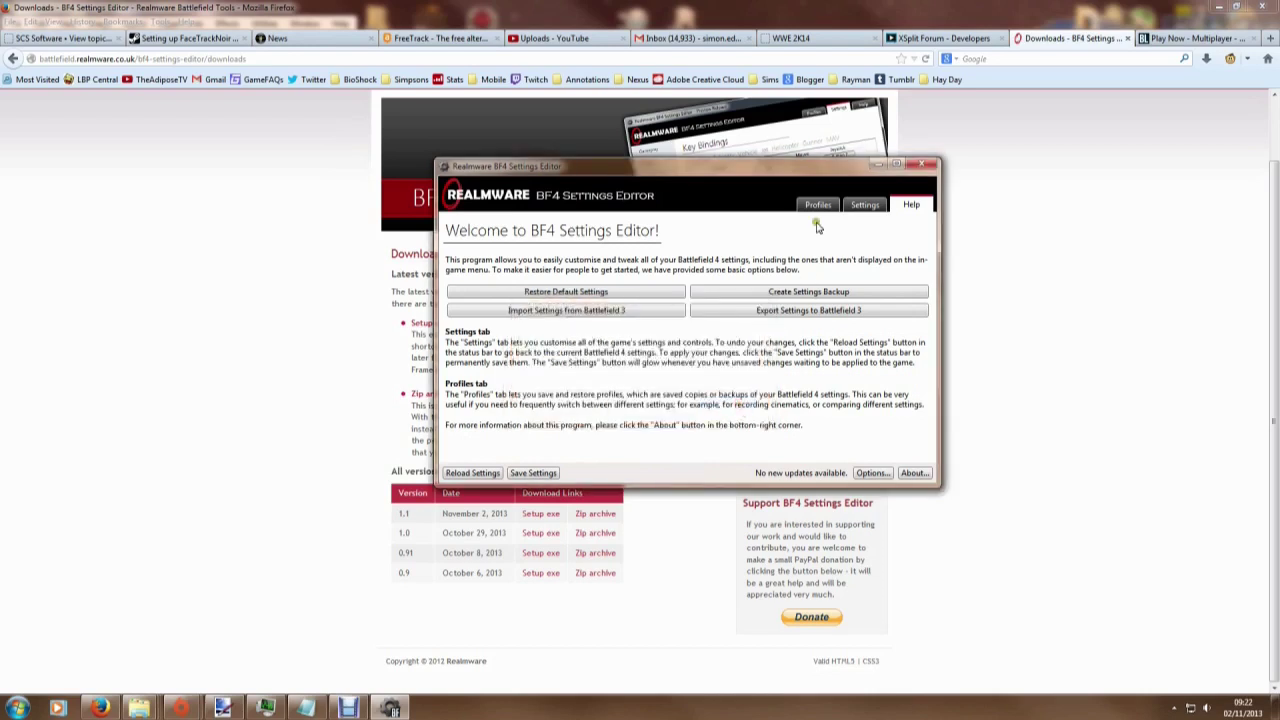
{"action": "left_click", "coordinate": [822, 207]}
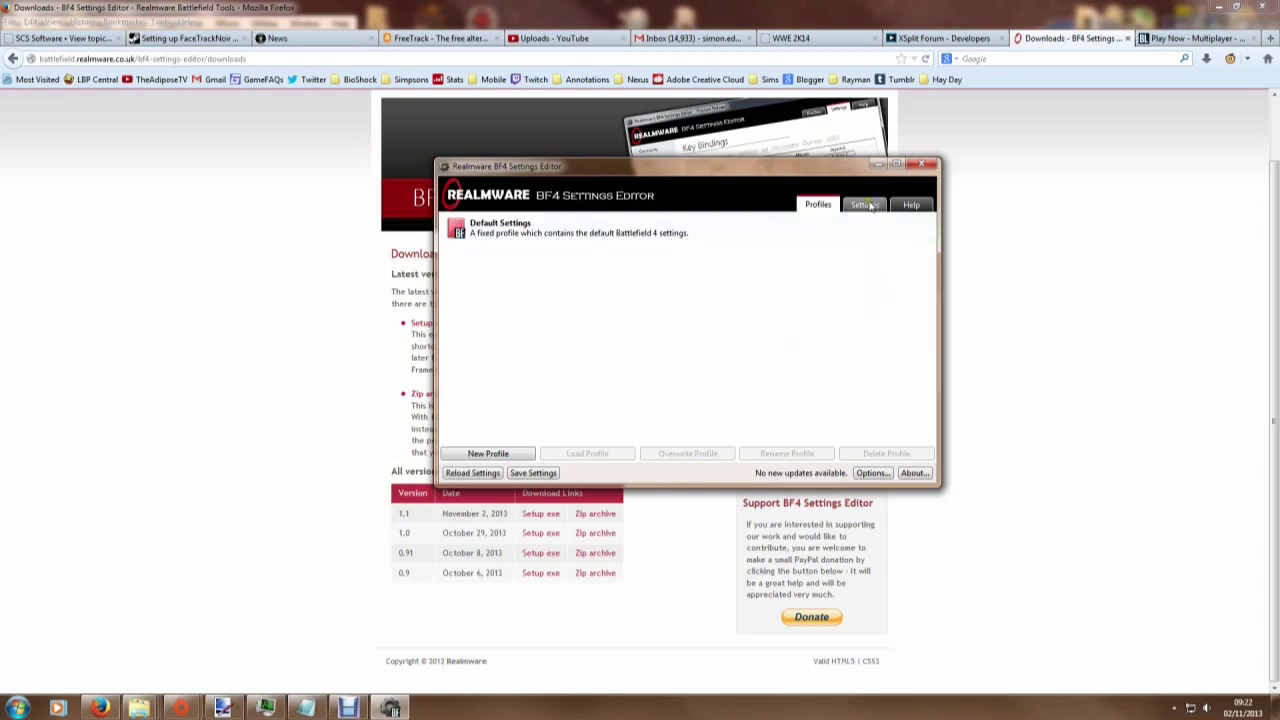
{"action": "left_click", "coordinate": [911, 206]}
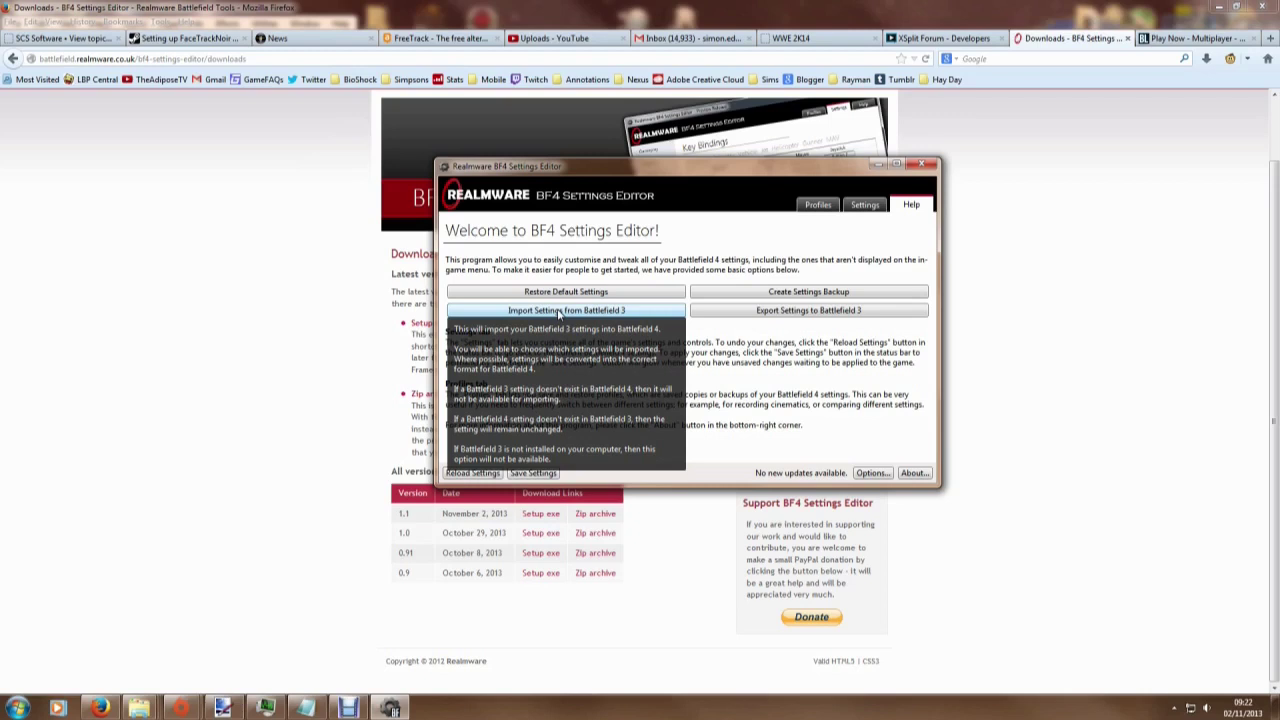
Page through Gameplay, Graphics, Sound, Controls, Key Bindings, Console and Fixes settings.
{"action": "left_click", "coordinate": [865, 205]}
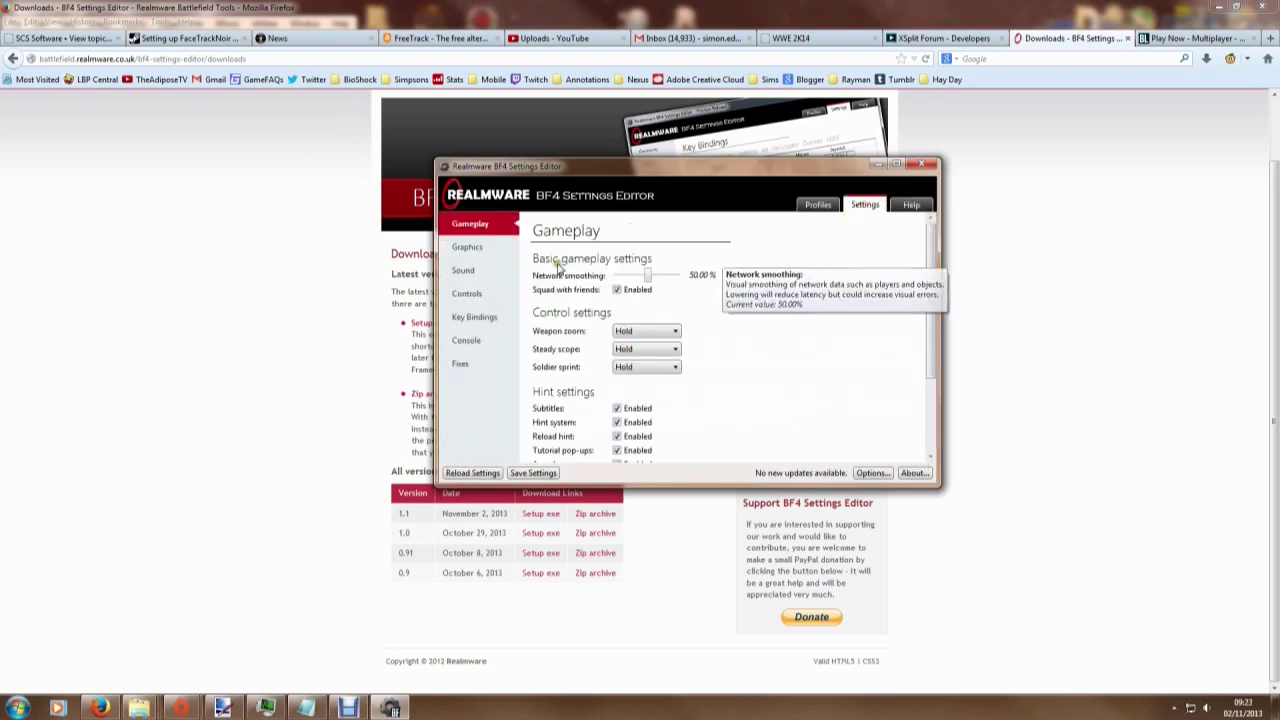
{"action": "left_click", "coordinate": [481, 247]}
{"action": "left_click", "coordinate": [466, 271]}
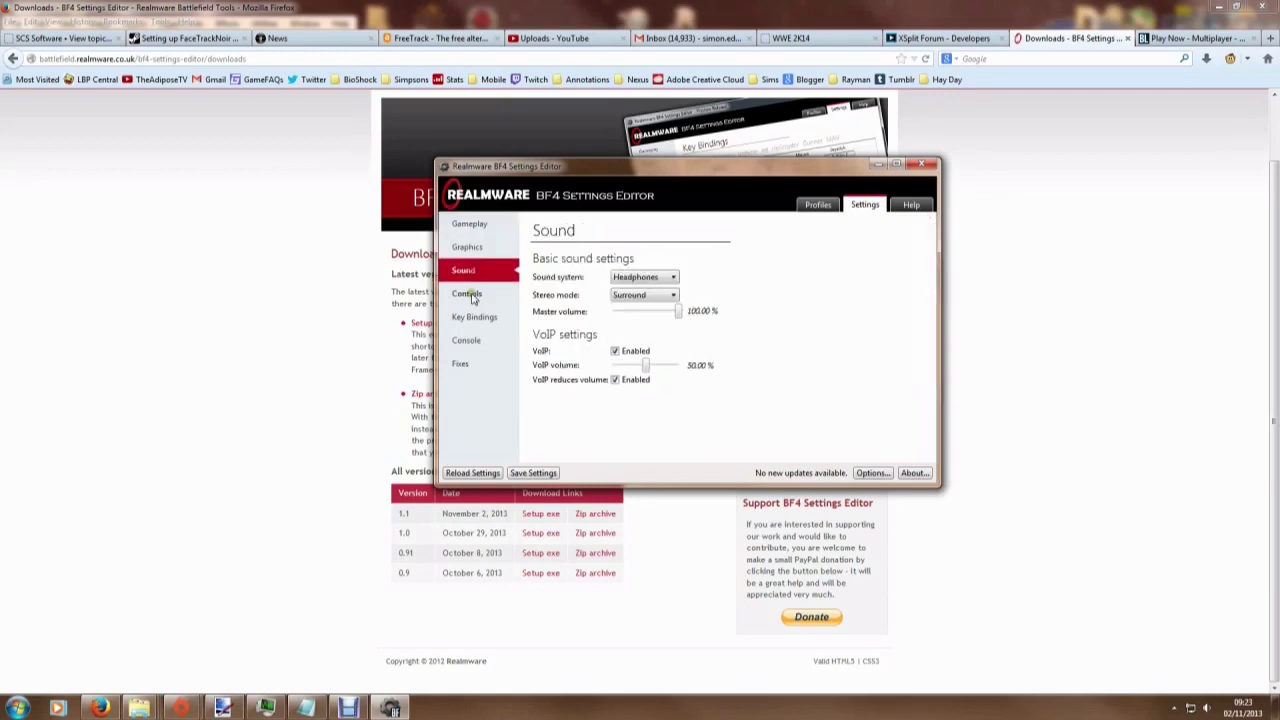
{"action": "left_click", "coordinate": [467, 293]}
{"action": "left_click", "coordinate": [474, 316]}
{"action": "left_click", "coordinate": [466, 340]}
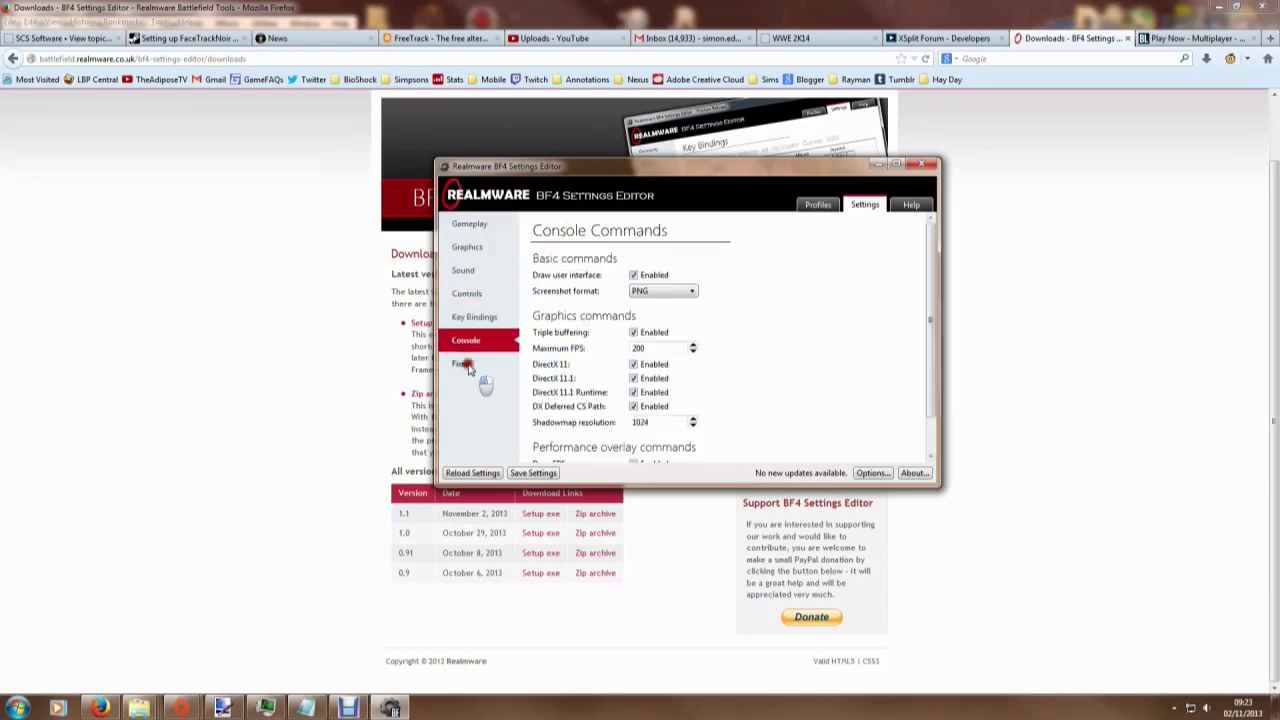
{"action": "left_click", "coordinate": [465, 365]}
{"action": "left_click_drag", "start_coordinate": [929, 282], "coordinate": [911, 257]}
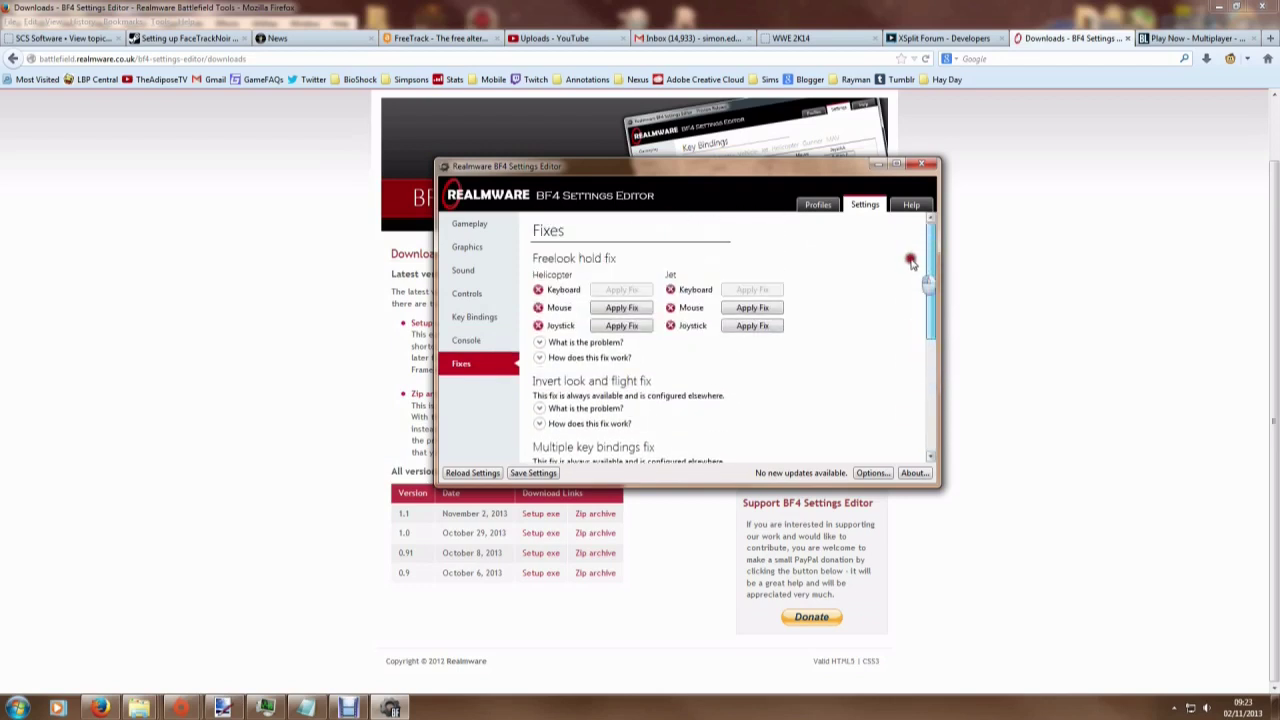
Revisit the Console, Controls, Sound, Graphics, Gameplay and Fixes pages in reverse.
{"action": "left_click", "coordinate": [494, 343]}
{"action": "left_click", "coordinate": [474, 294]}
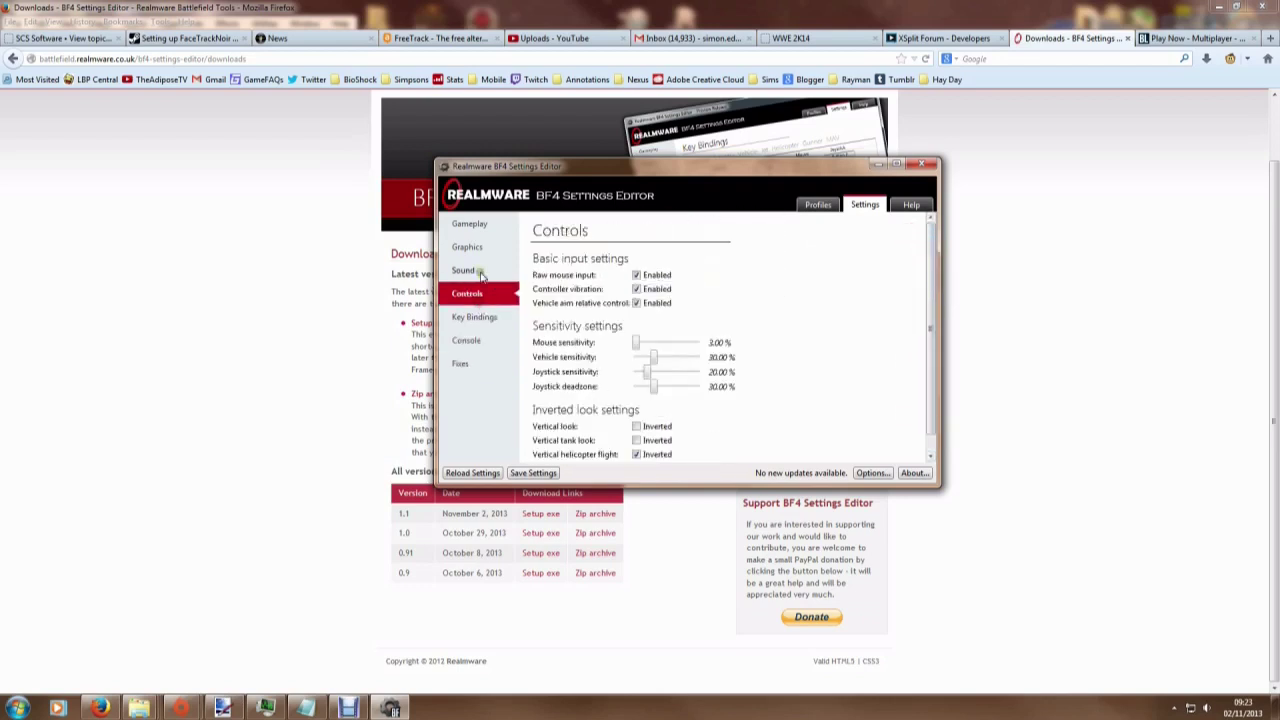
{"action": "left_click", "coordinate": [472, 270]}
{"action": "left_click", "coordinate": [472, 247]}
{"action": "left_click", "coordinate": [474, 225]}
{"action": "left_click", "coordinate": [475, 363]}
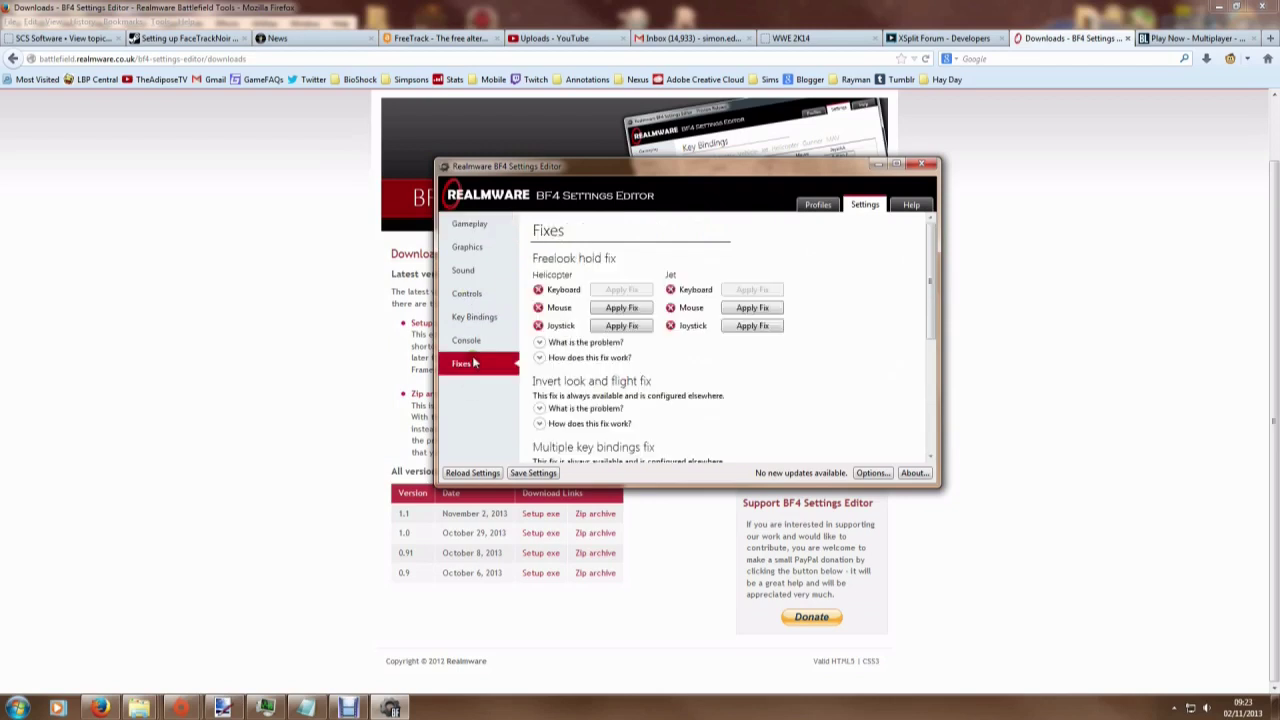
{"action": "mouse_move", "coordinate": [929, 275]}
{"action": "left_mouse_down"}
{"action": "mouse_move", "coordinate": [910, 400]}
{"action": "mouse_move", "coordinate": [915, 268]}
{"action": "left_mouse_up"}
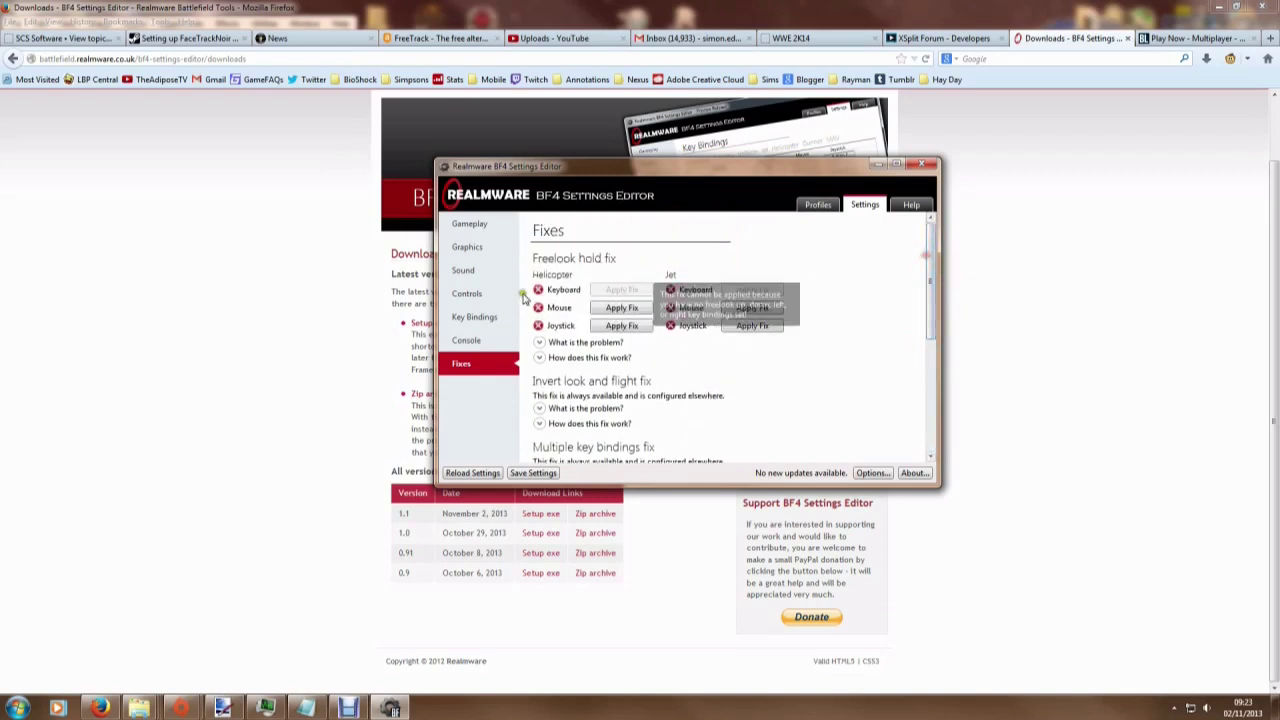
On the Graphics page, check the vertical field of view, currently 70.
{"action": "left_click", "coordinate": [485, 276]}
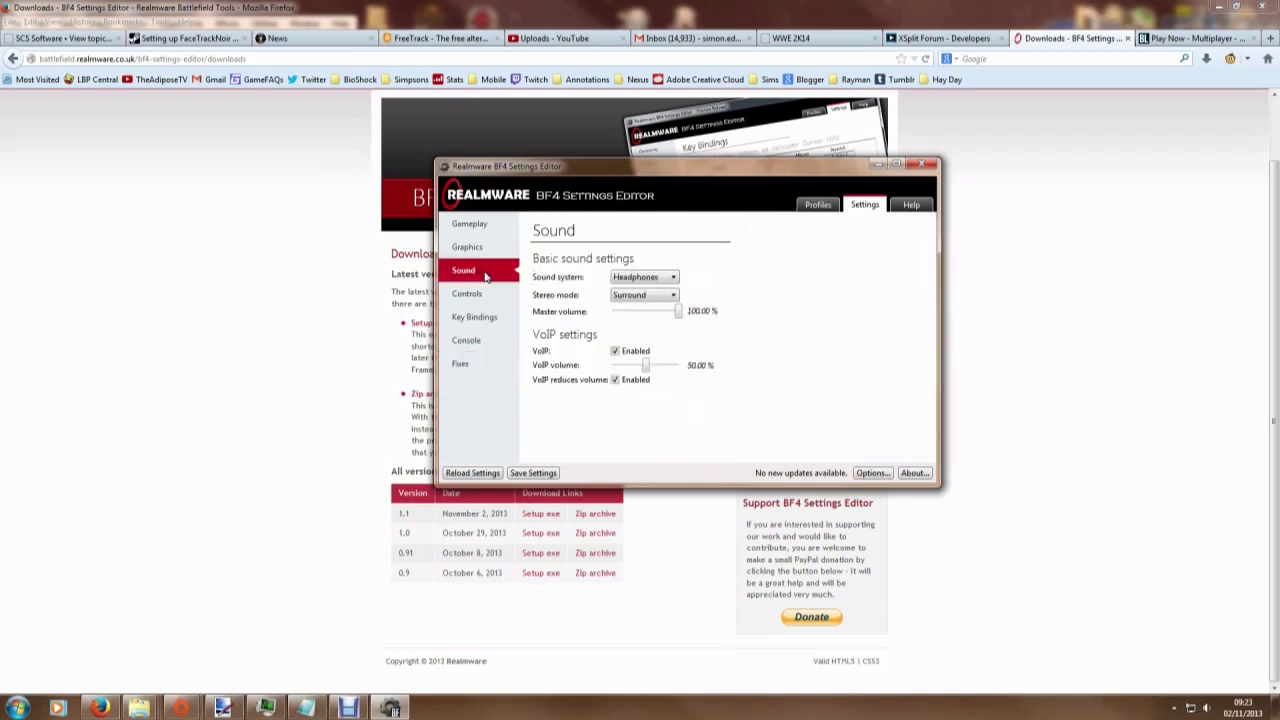
{"action": "left_click", "coordinate": [493, 251]}
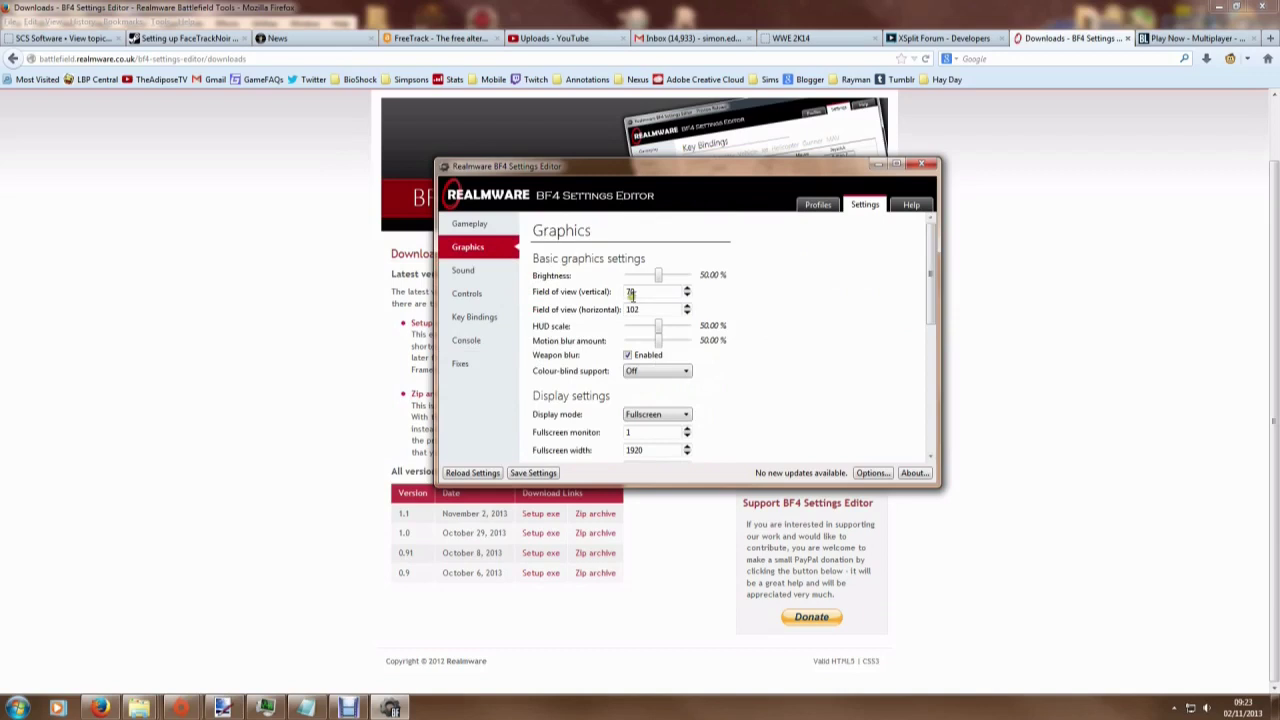
{"action": "mouse_move", "coordinate": [558, 296]}
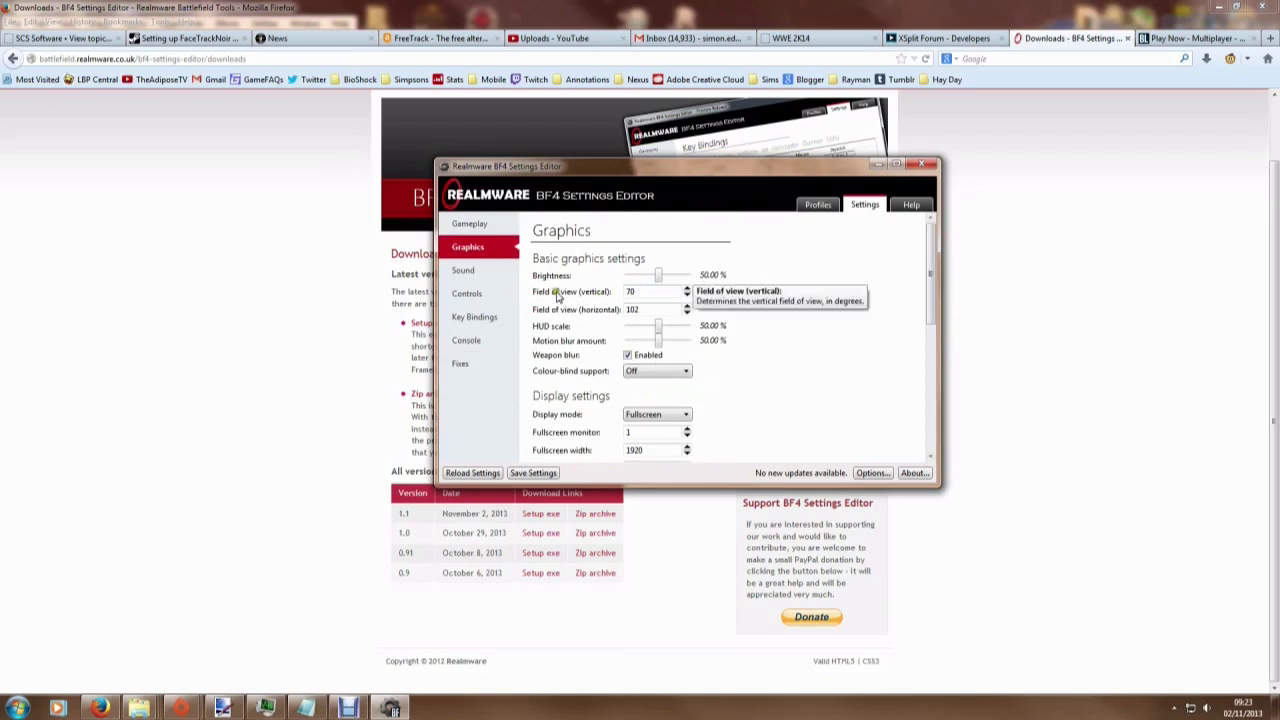
{"action": "left_click", "coordinate": [644, 292]}
{"action": "left_click", "coordinate": [650, 292]}
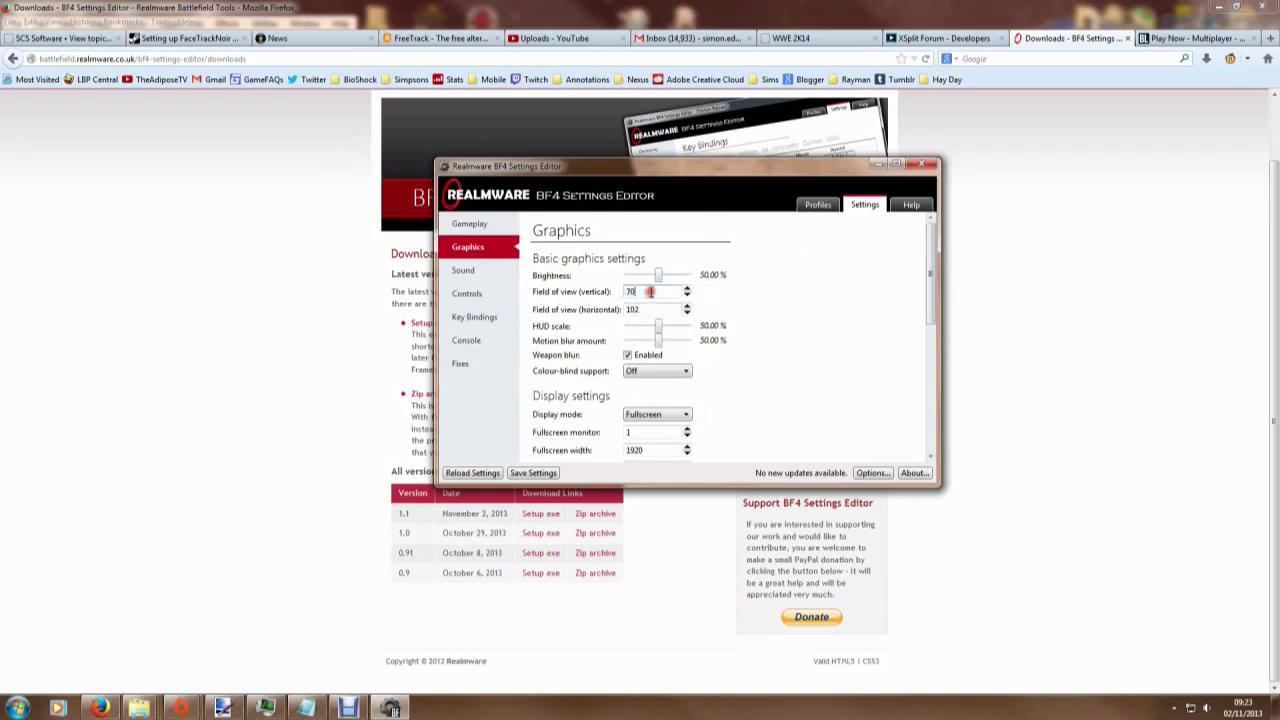
Import Settings from Battlefield 3 on the Help page, confirming Yes and dismissing the success message.
{"action": "left_click", "coordinate": [910, 205]}
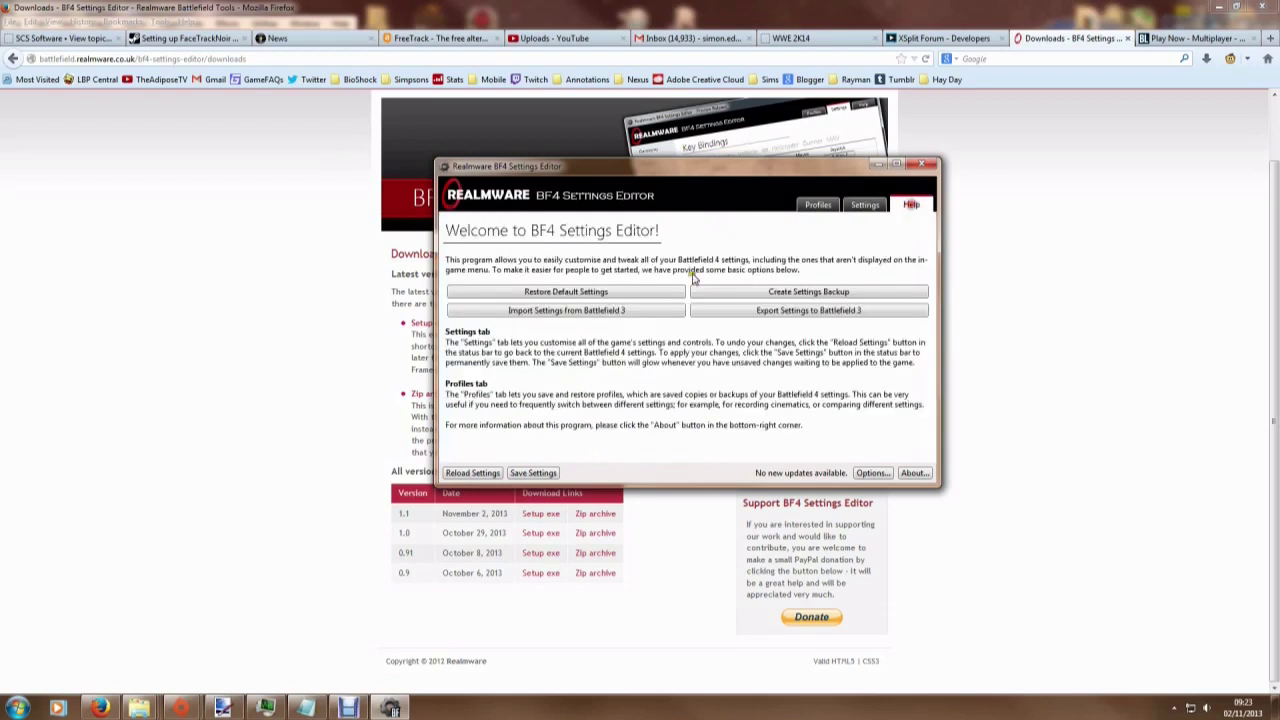
{"action": "left_click", "coordinate": [545, 312]}
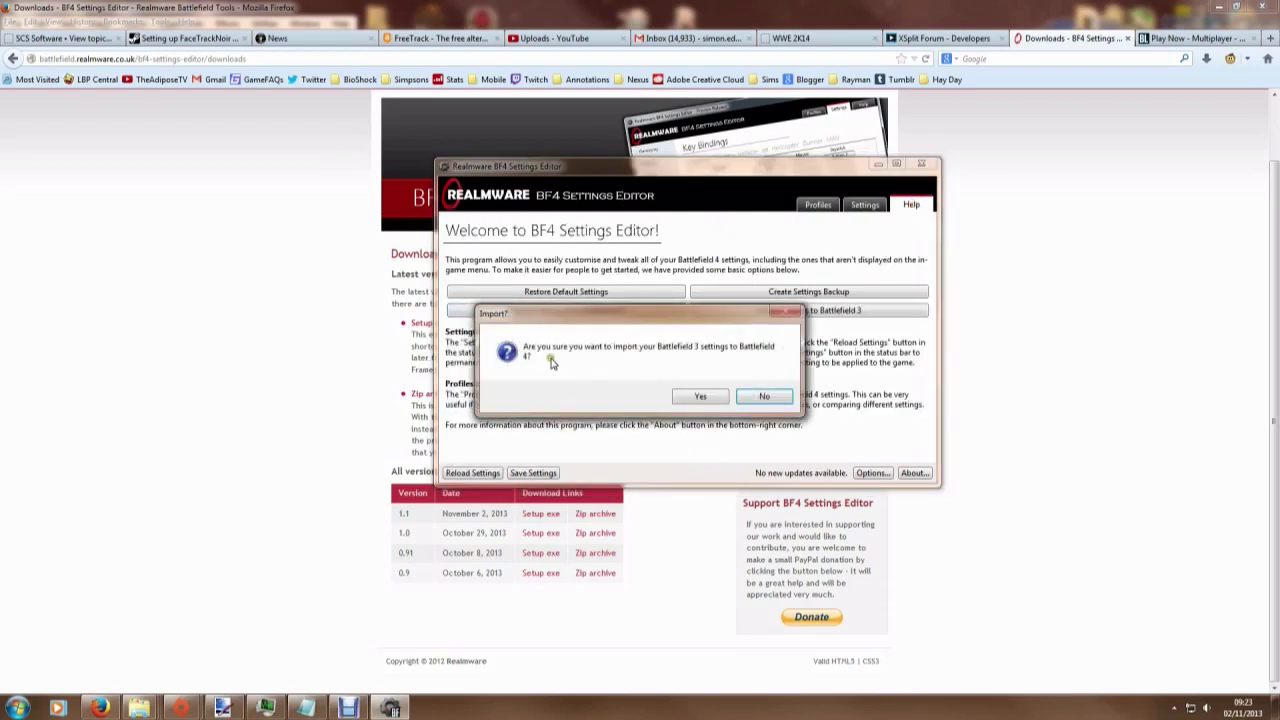
{"action": "left_click", "coordinate": [701, 398]}
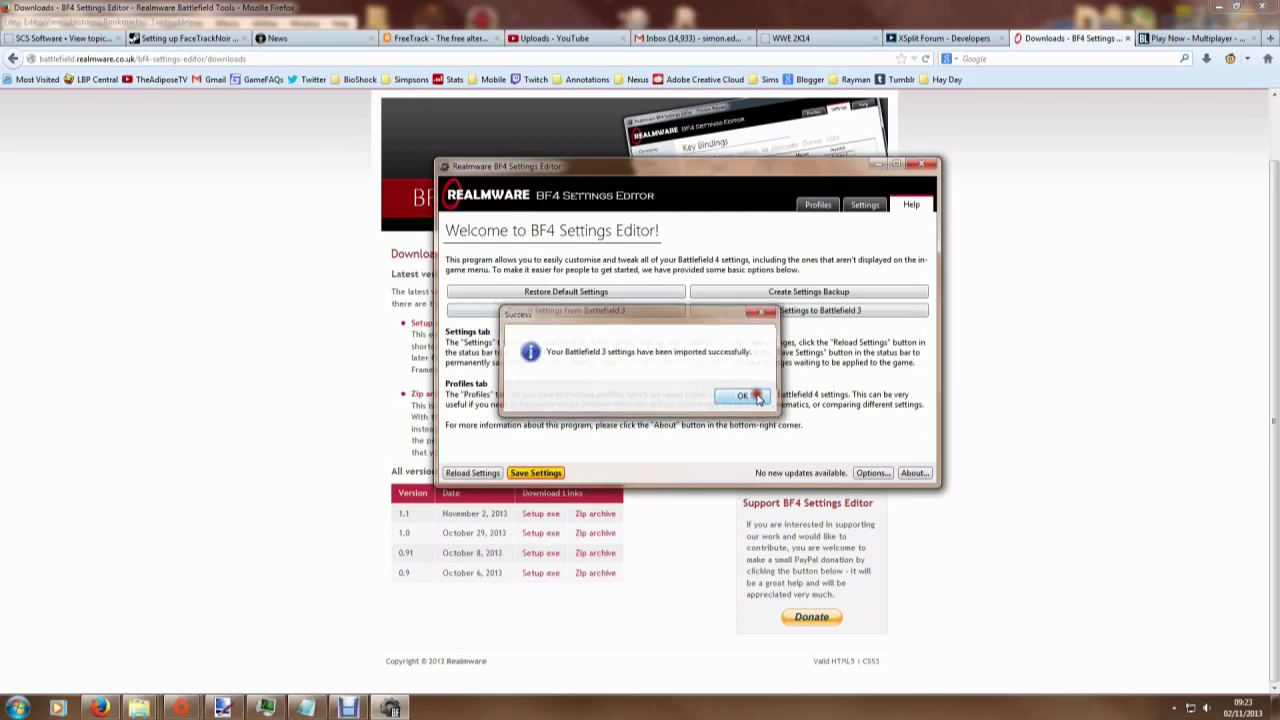
{"action": "left_click", "coordinate": [757, 397]}
Review the imported Controls, Key Bindings and Graphics pages, then save the settings to Battlefield 4.
{"action": "left_click", "coordinate": [866, 205]}
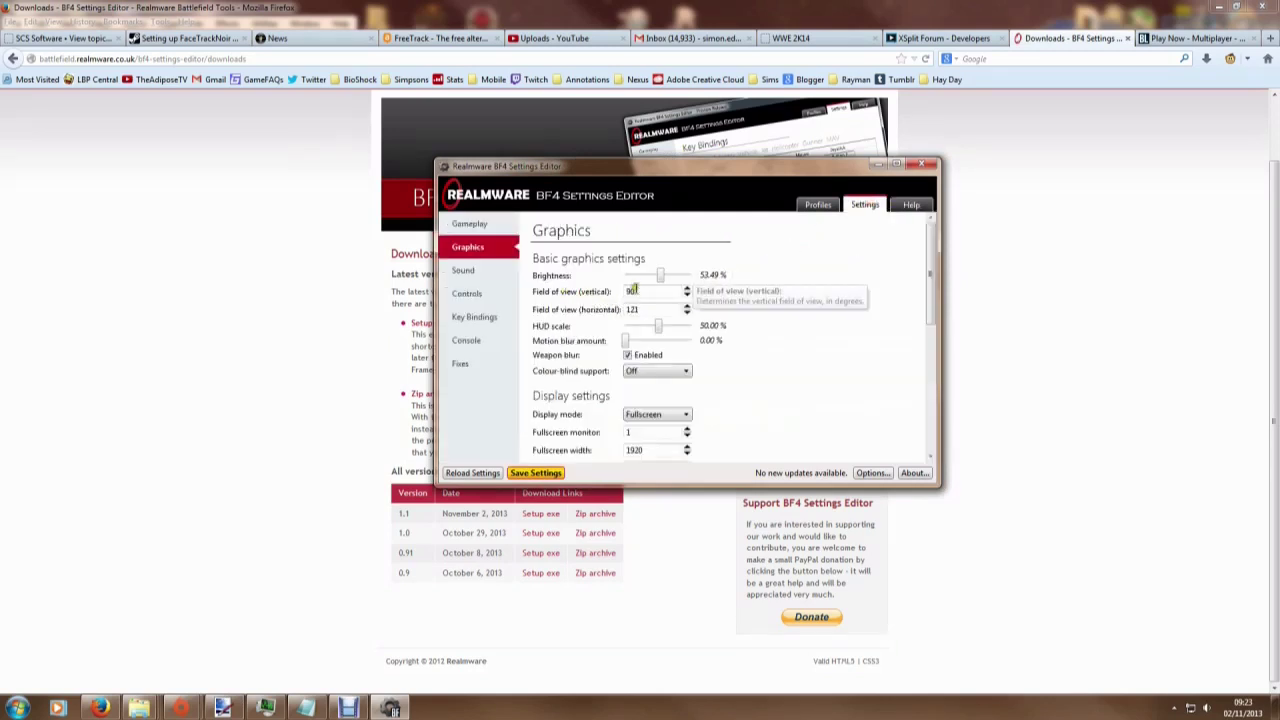
{"action": "left_click", "coordinate": [470, 294]}
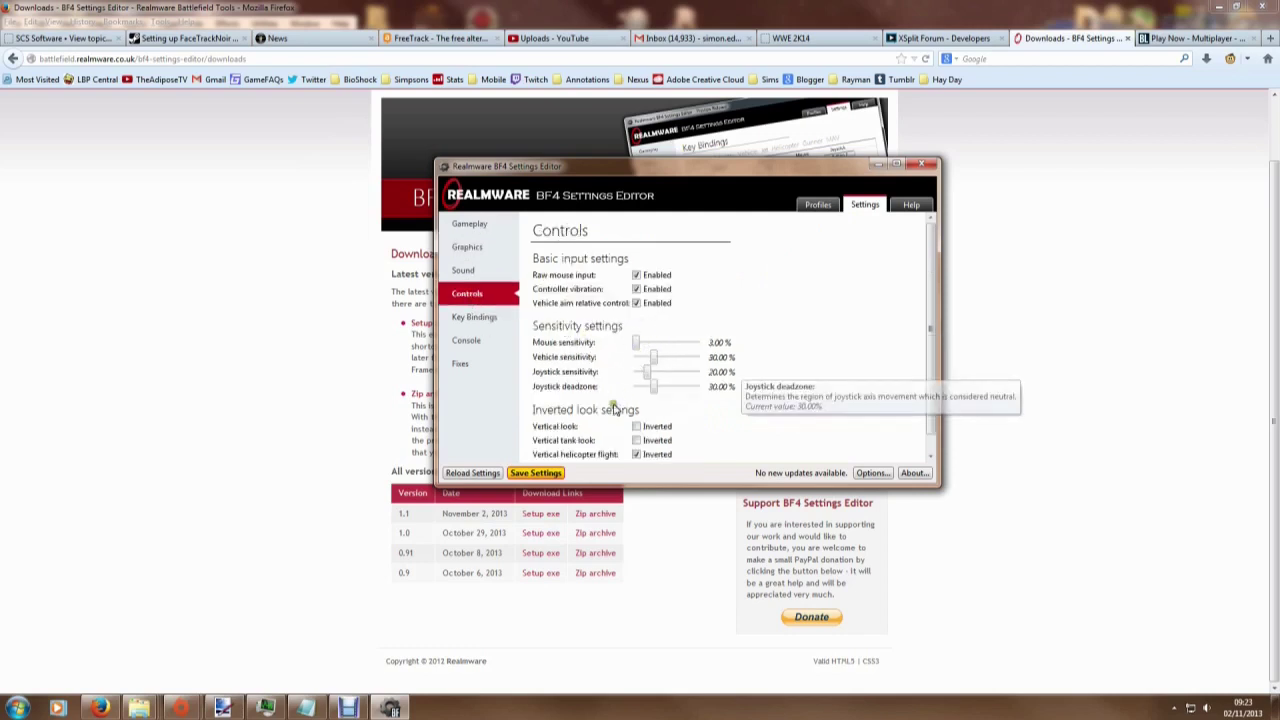
{"action": "left_click", "coordinate": [492, 318]}
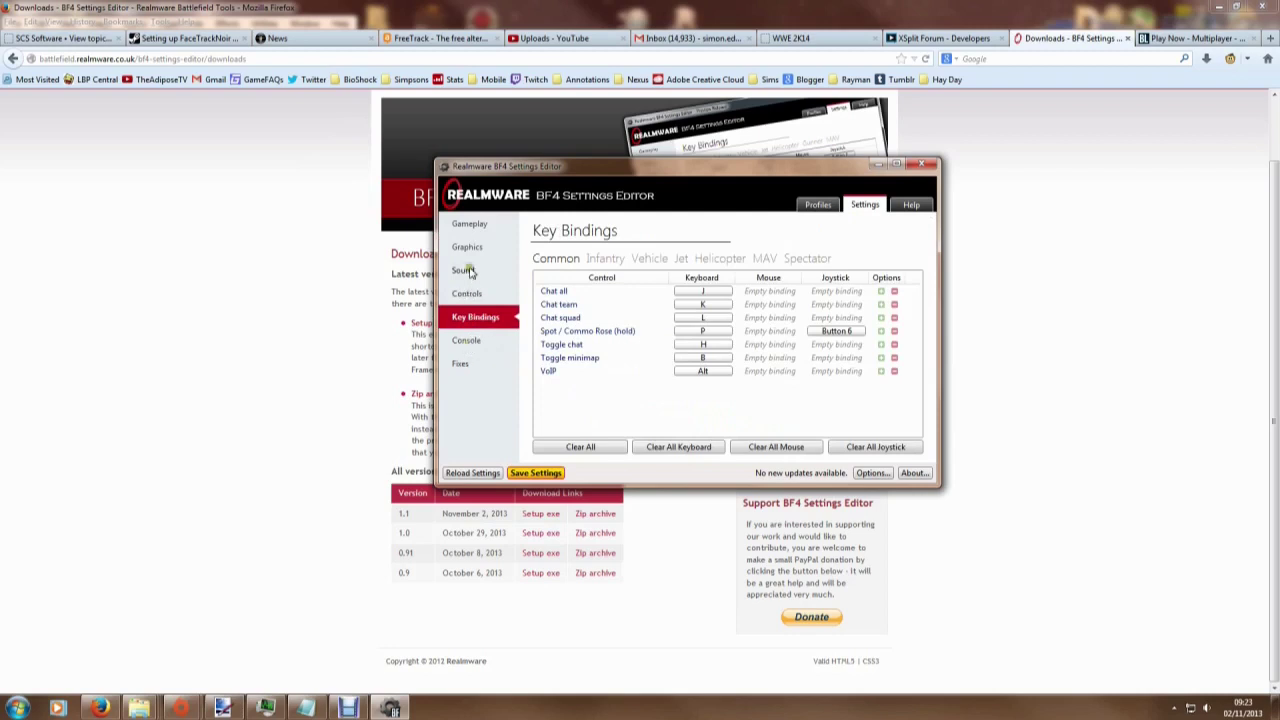
{"action": "left_click", "coordinate": [468, 271]}
{"action": "left_click", "coordinate": [472, 250]}
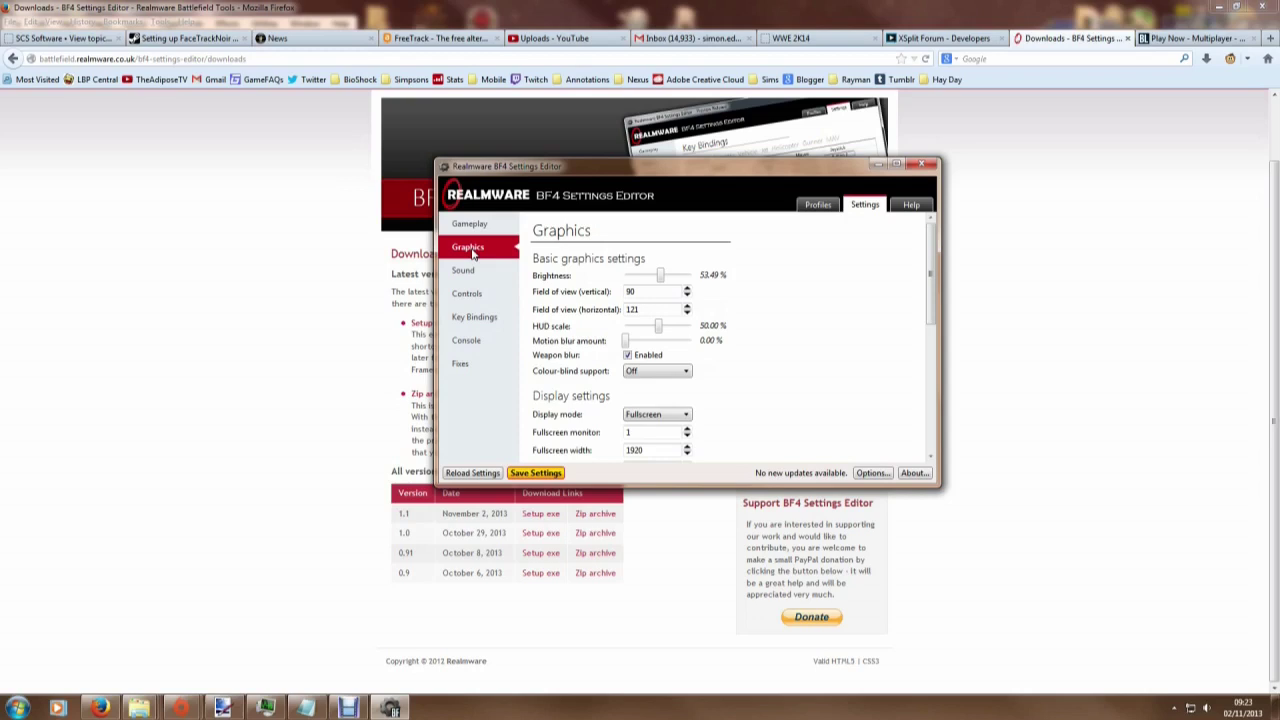
{"action": "left_click", "coordinate": [467, 293]}
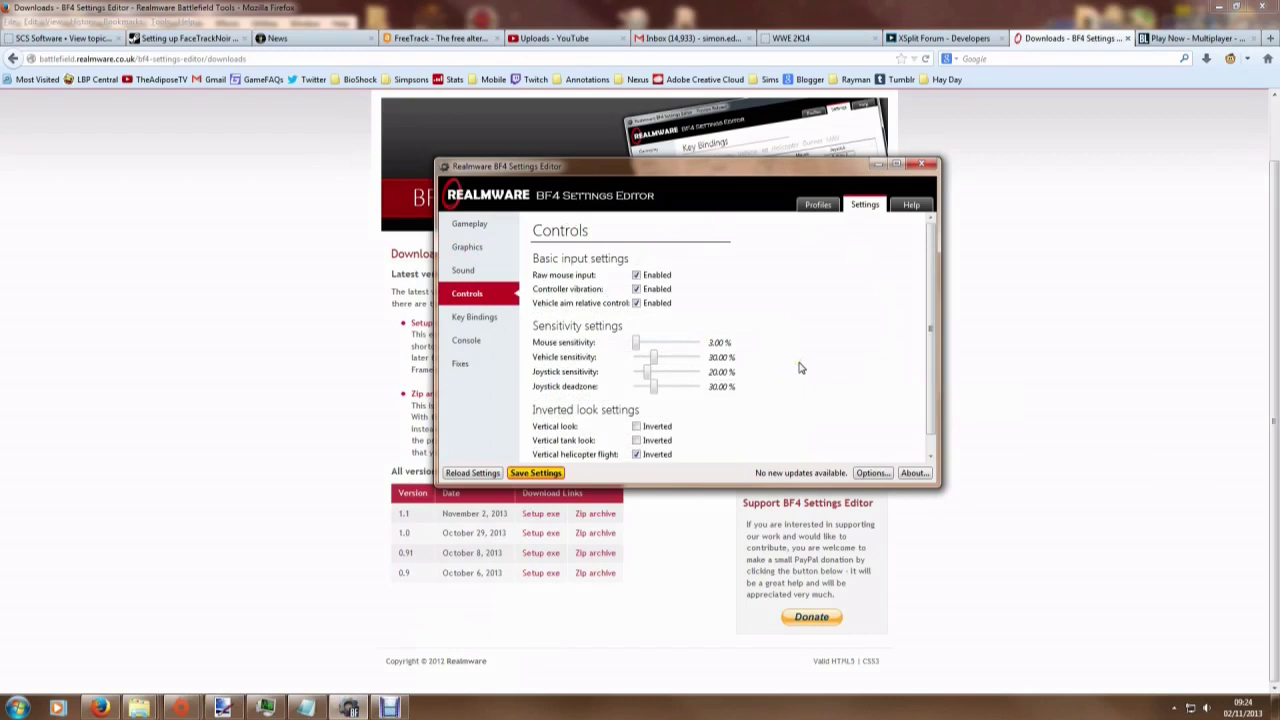
{"action": "left_click", "coordinate": [538, 473]}
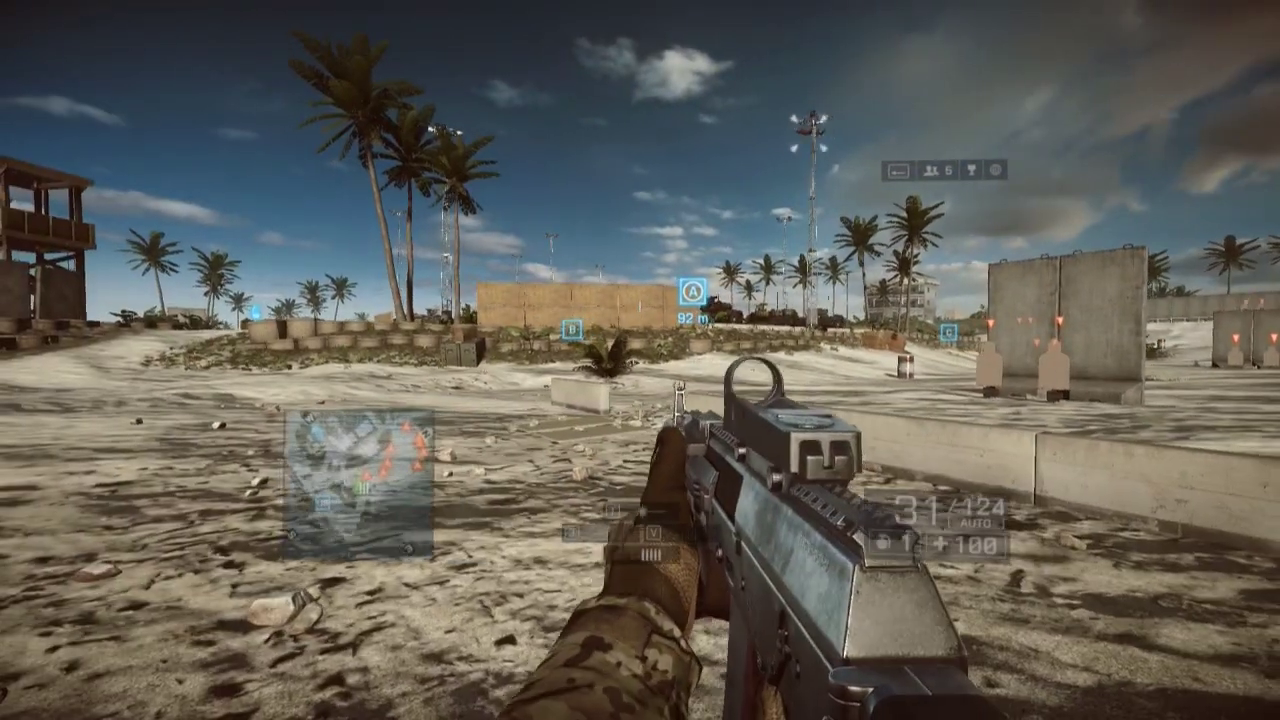
In the in-game options, check the imported values, set Graphics Quality to Auto, and exit saving changes.
{"action": "key", "text": "Escape"}
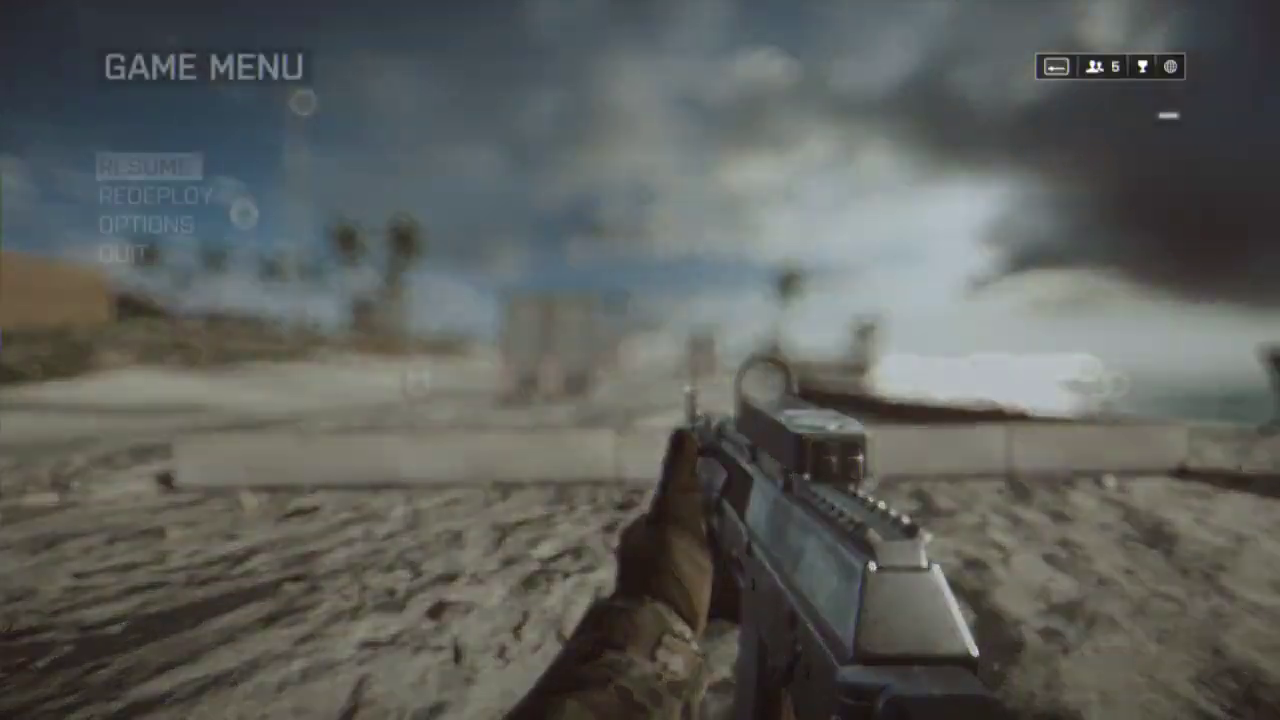
{"action": "key", "text": "Return"}
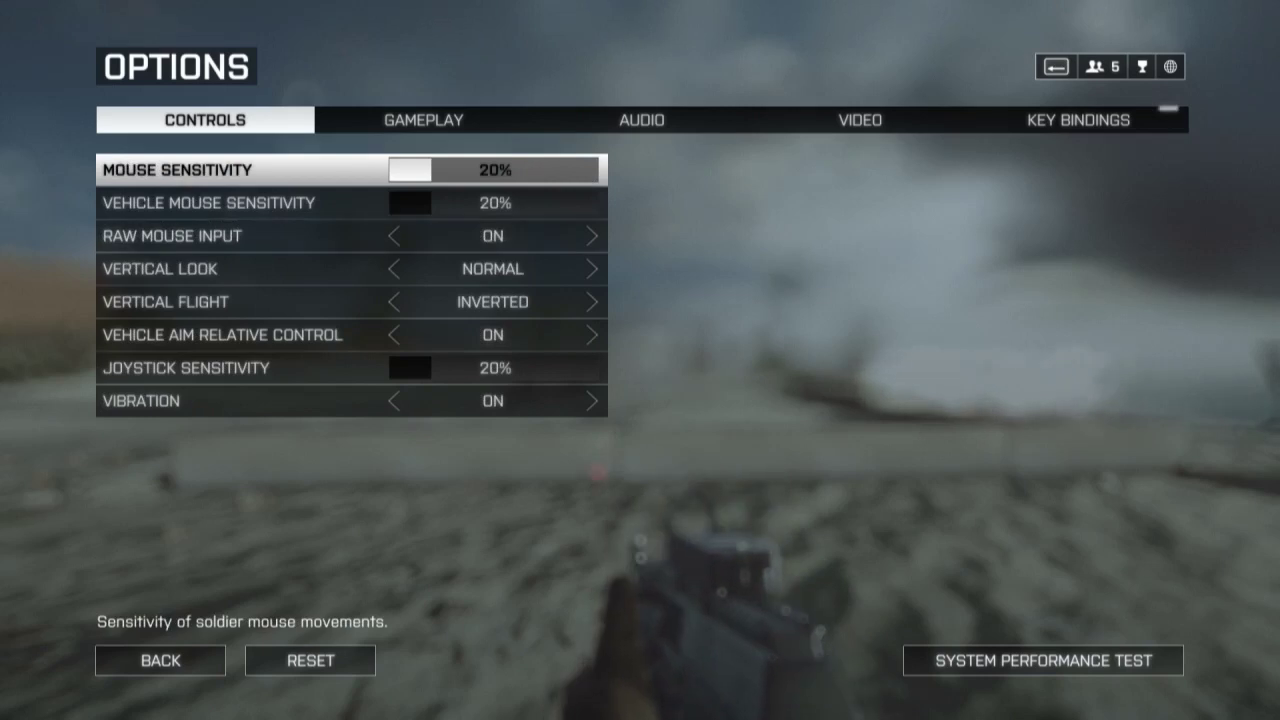
{"action": "key", "text": "e"}
{"action": "key", "text": "e"}
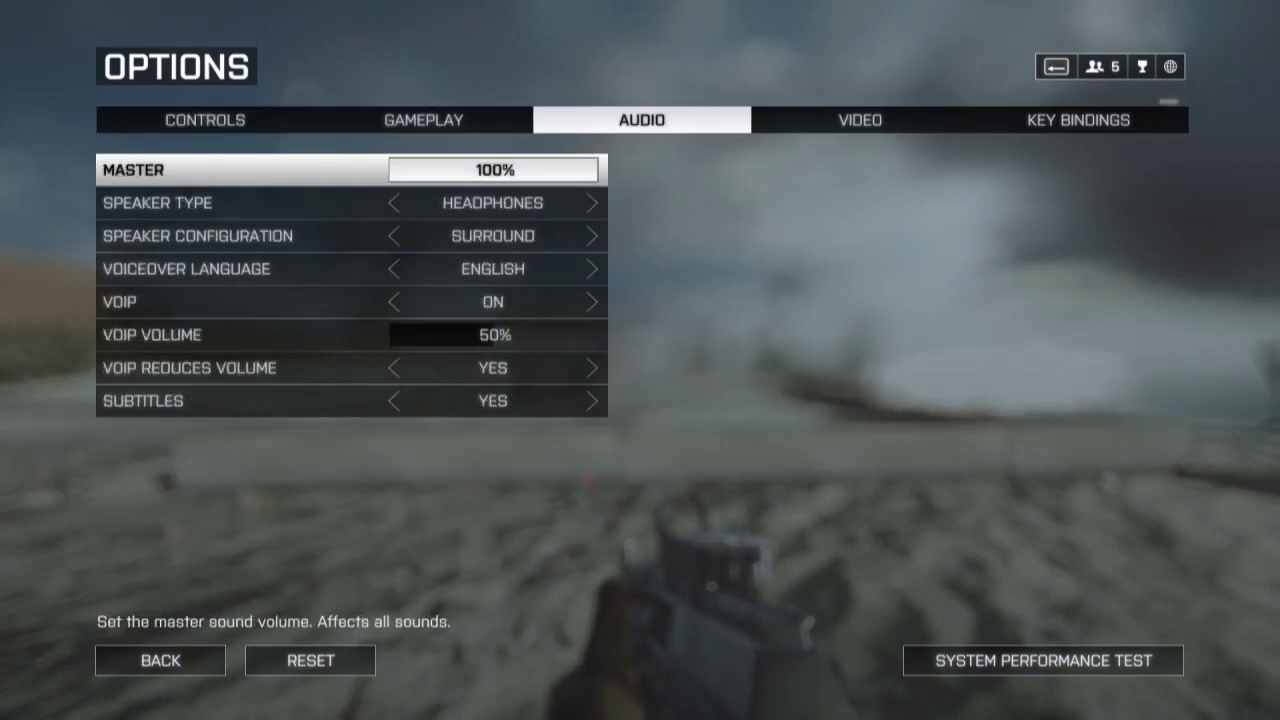
{"action": "key", "text": "e"}
{"action": "key", "text": "Up"}
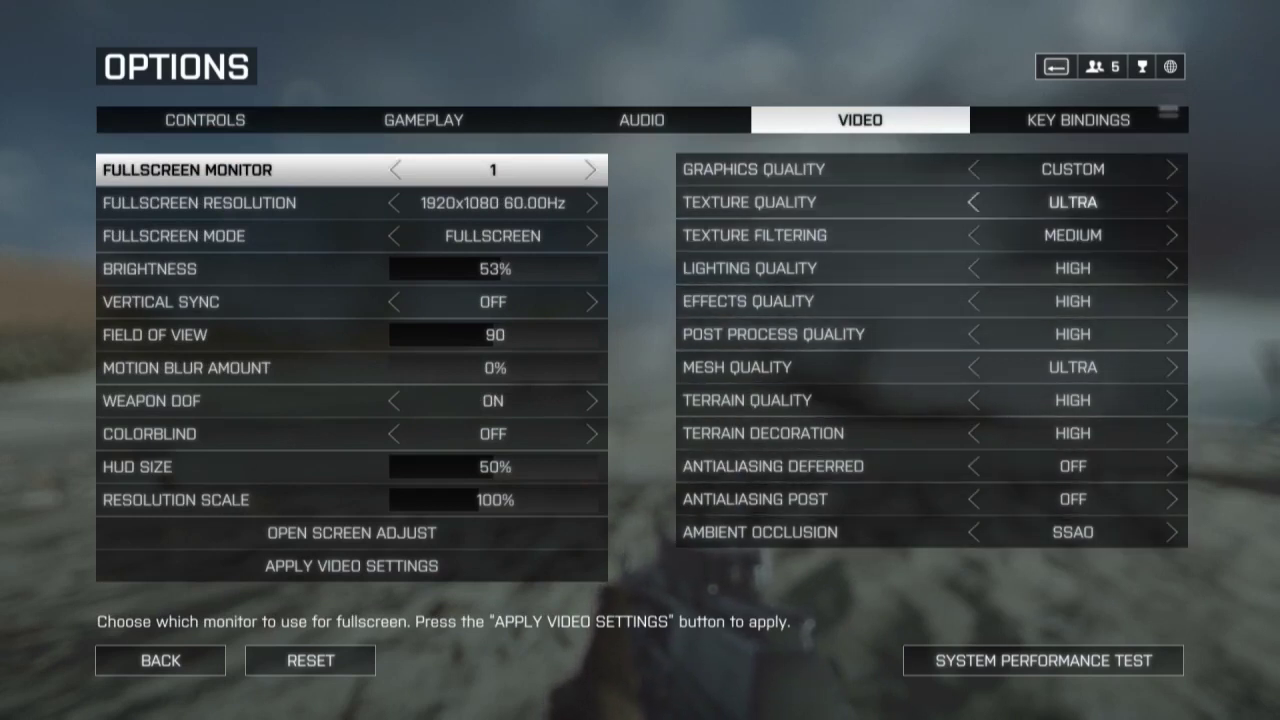
{"action": "key", "text": "Left"}
{"action": "key", "text": "Left"}
{"action": "key", "text": "Left"}
{"action": "key", "text": "Left"}
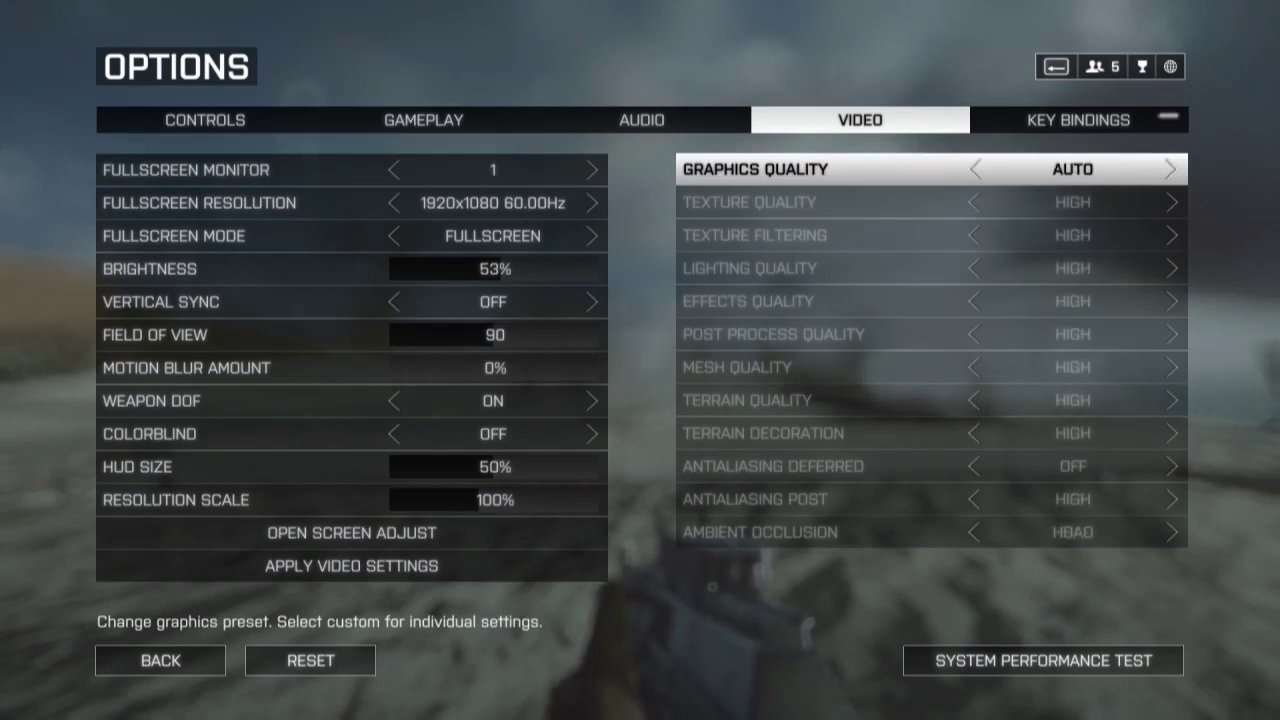
{"action": "key", "text": "Escape"}
Confirm saving the changed settings, resume play, and fire aimed shots at the range targets.
{"action": "key", "text": "Return"}
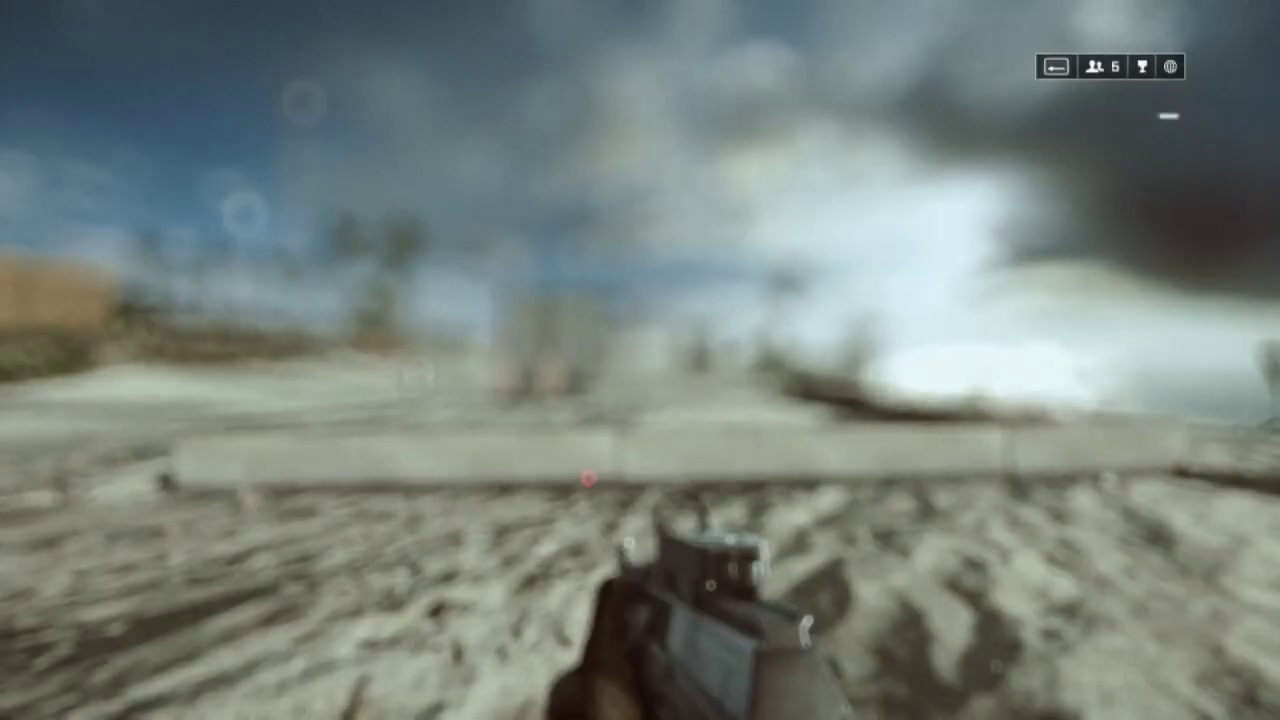
{"action": "key", "text": "Escape"}
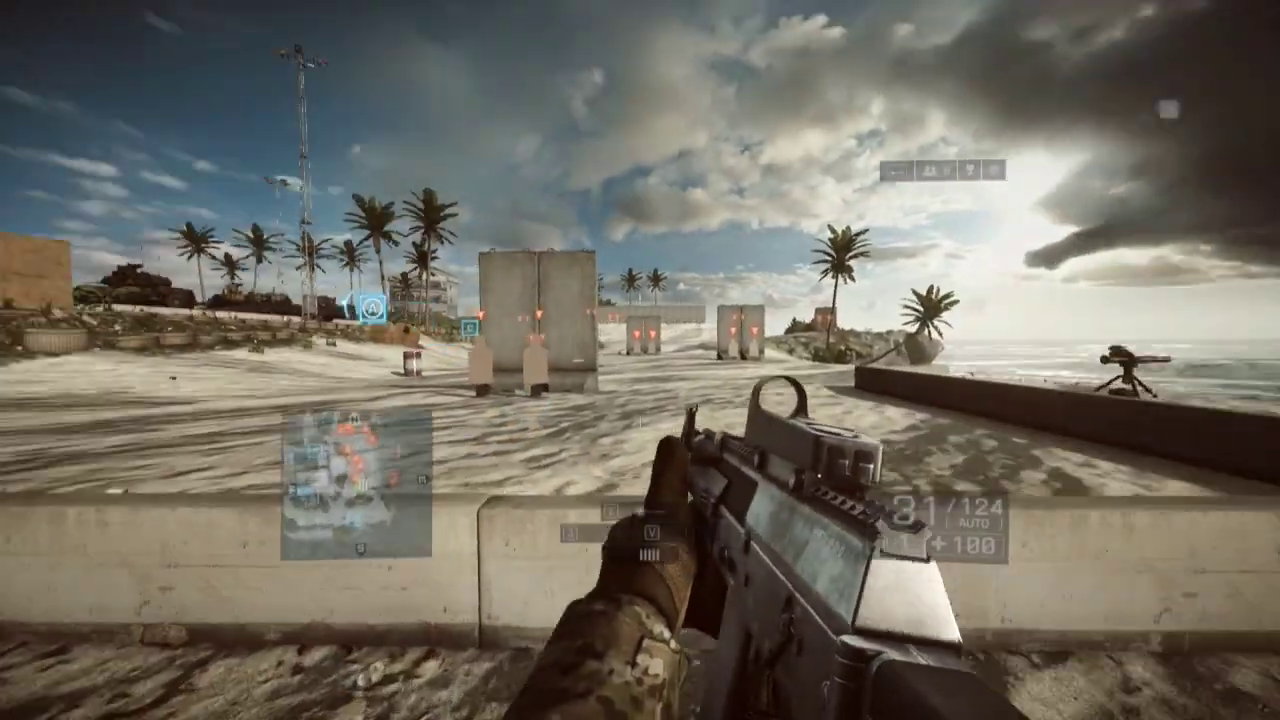
{"action": "right_click", "coordinate": [640, 360]}
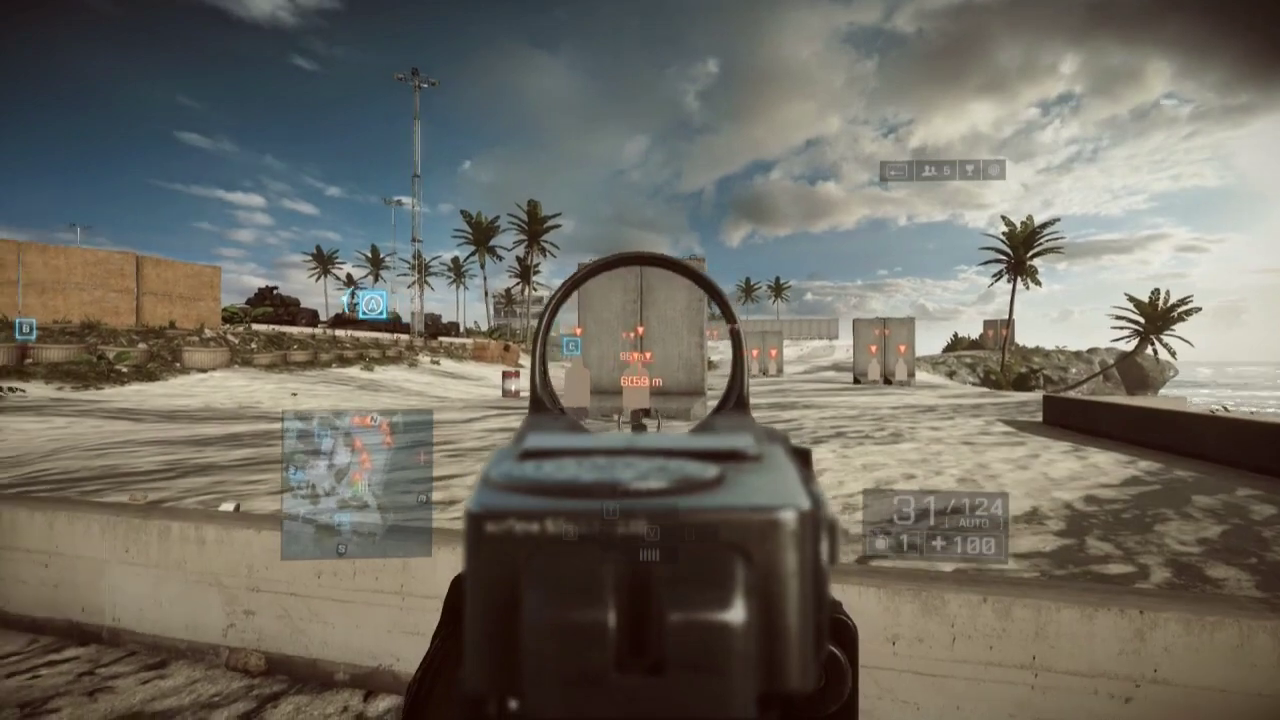
{"action": "left_click", "coordinate": [640, 360]}
{"action": "left_click", "coordinate": [640, 360]}
Keep firing aimed shots at the targets and a red barrel, then reload.
{"action": "right_click", "coordinate": [640, 360]}
{"action": "right_click", "coordinate": [640, 360]}
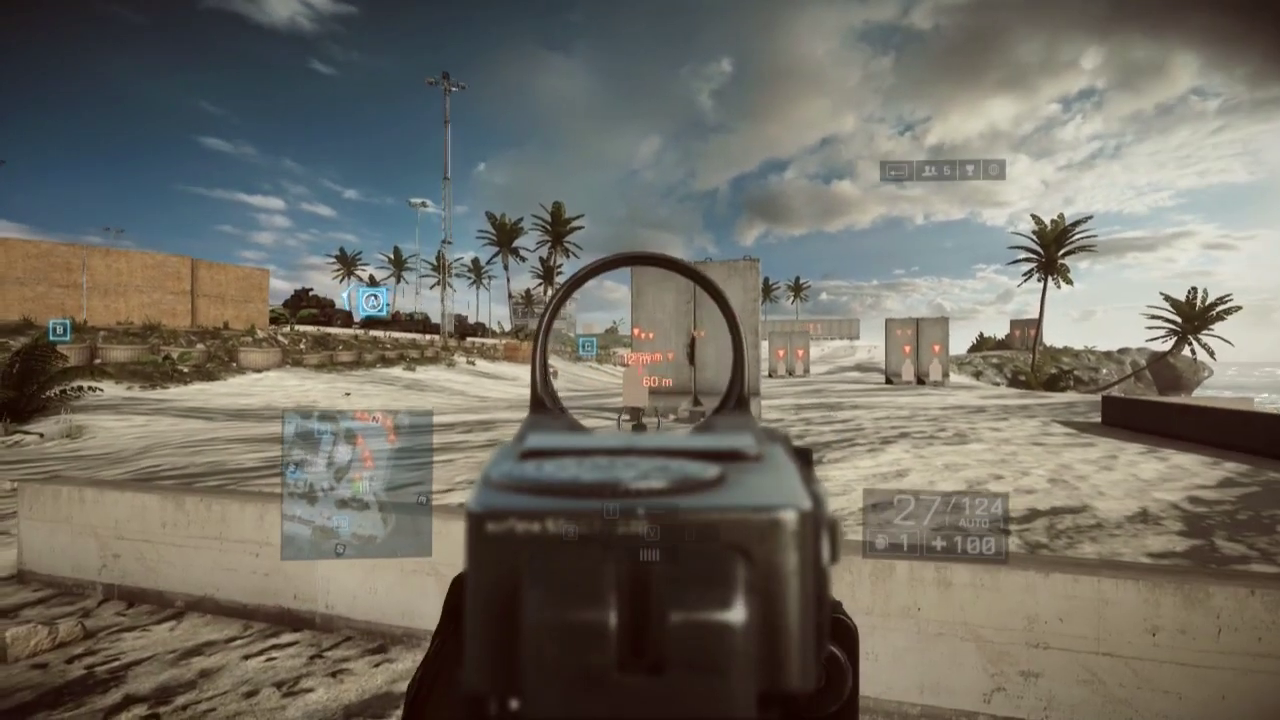
{"action": "left_click", "coordinate": [640, 360]}
{"action": "left_click", "coordinate": [640, 360]}
{"action": "left_click", "coordinate": [640, 360]}
{"action": "right_click", "coordinate": [640, 360]}
{"action": "left_click", "coordinate": [640, 360]}
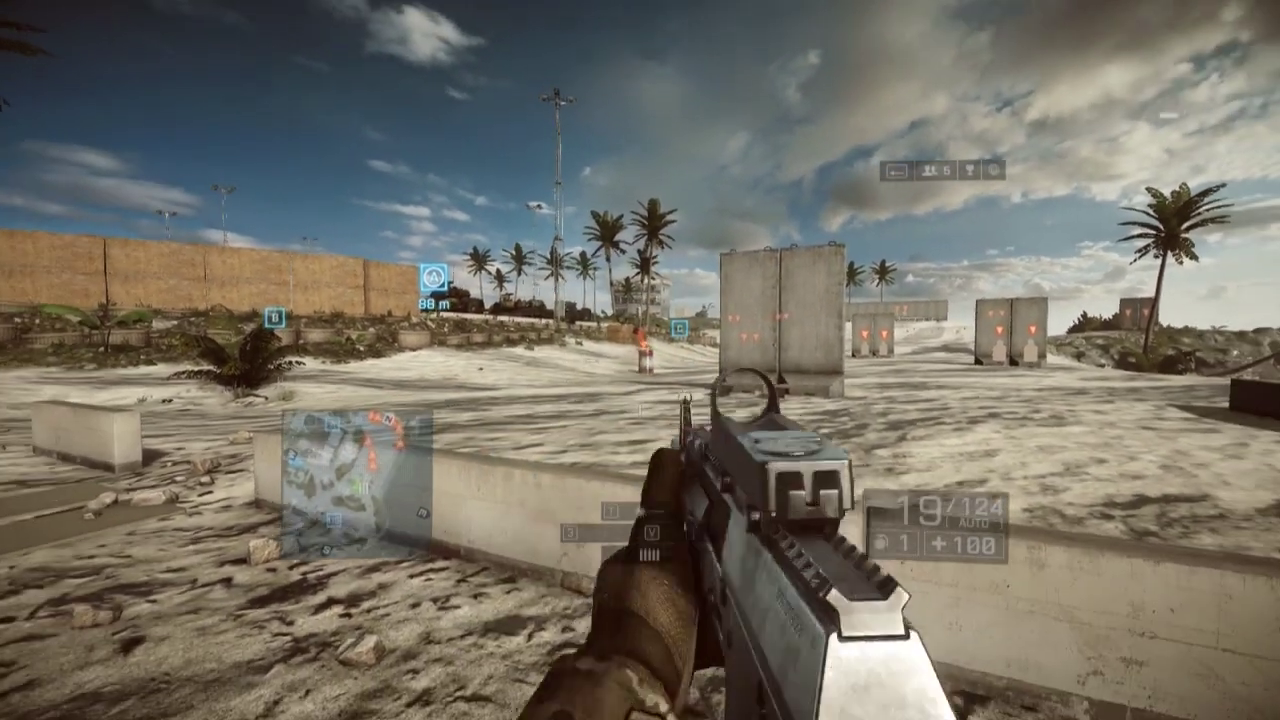
{"action": "right_click", "coordinate": [640, 360]}
{"action": "left_click", "coordinate": [640, 360]}
{"action": "right_click", "coordinate": [640, 360]}
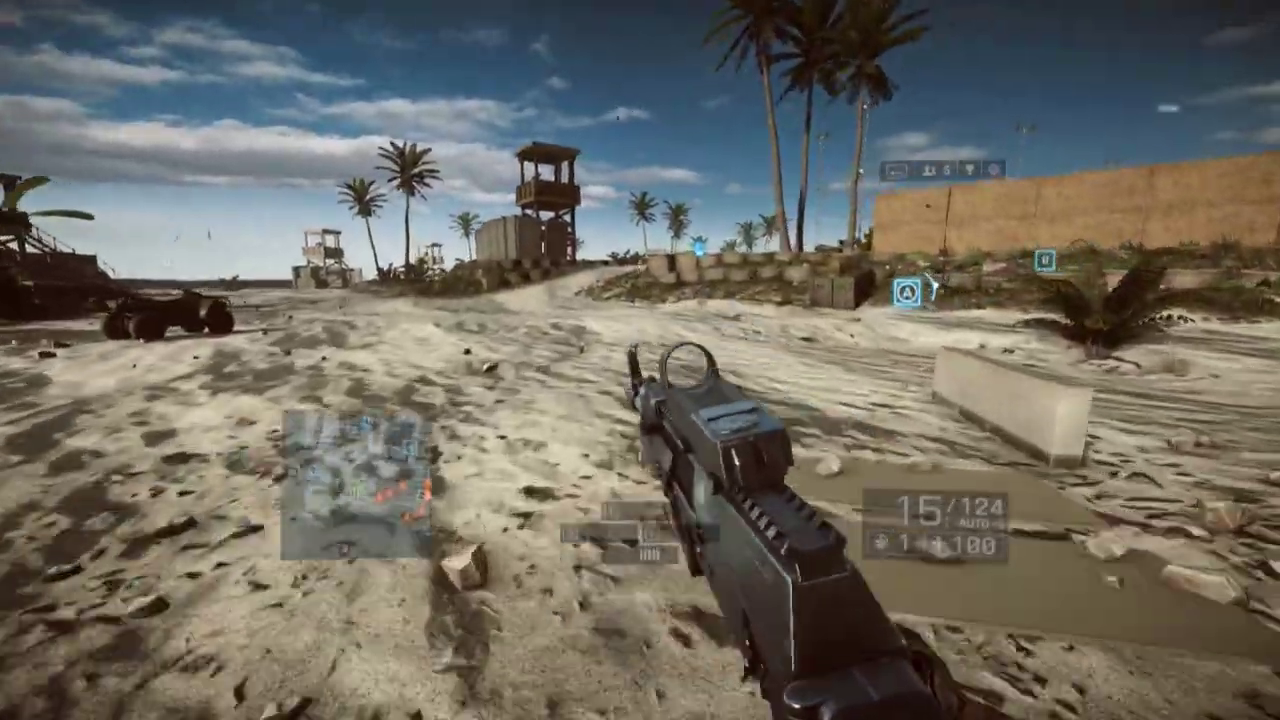
{"action": "key", "text": "r"}
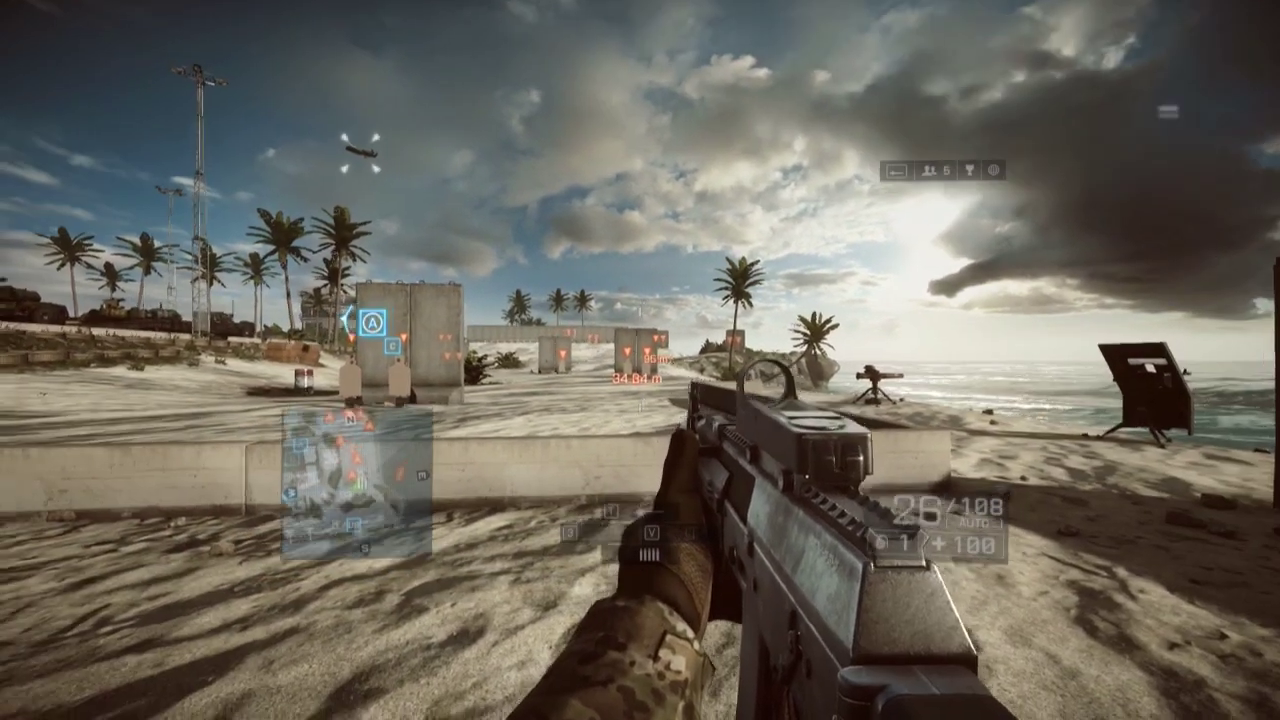
Aim and fire more rounds at the target boards, reloading the rifle to 24/99.
{"action": "right_click", "coordinate": [640, 360]}
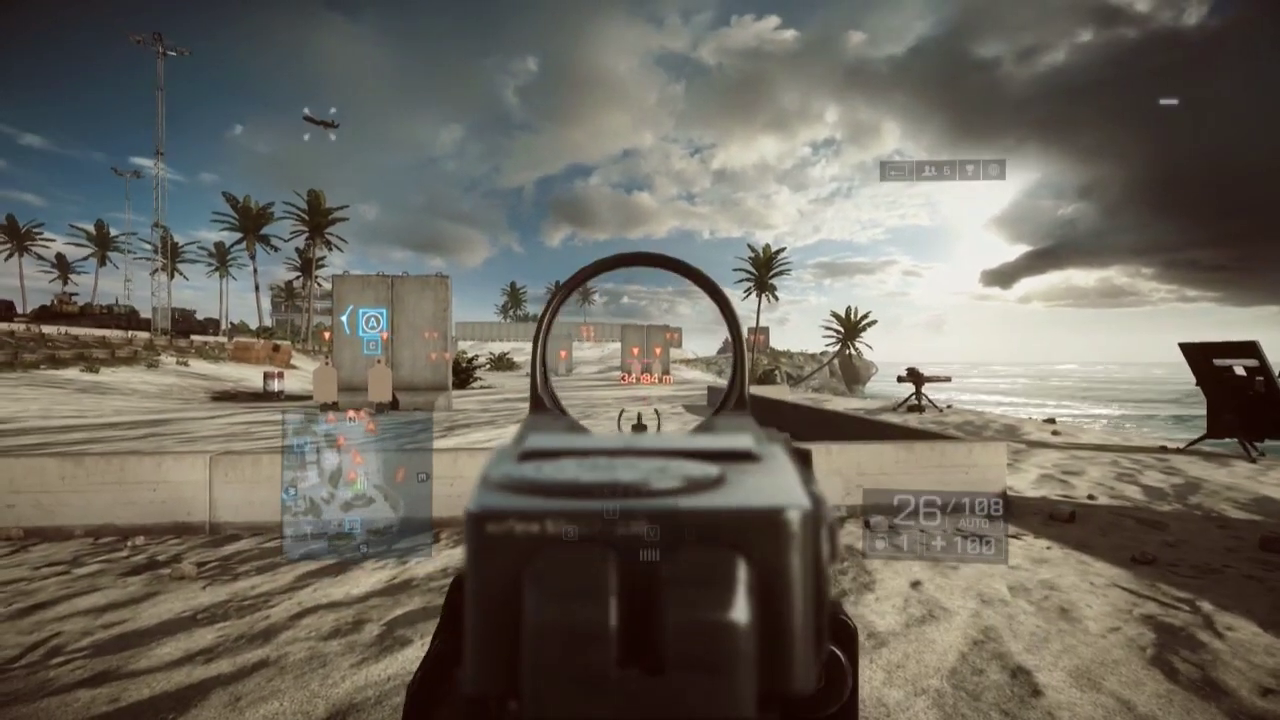
{"action": "left_click", "coordinate": [640, 360]}
{"action": "key", "text": "r"}
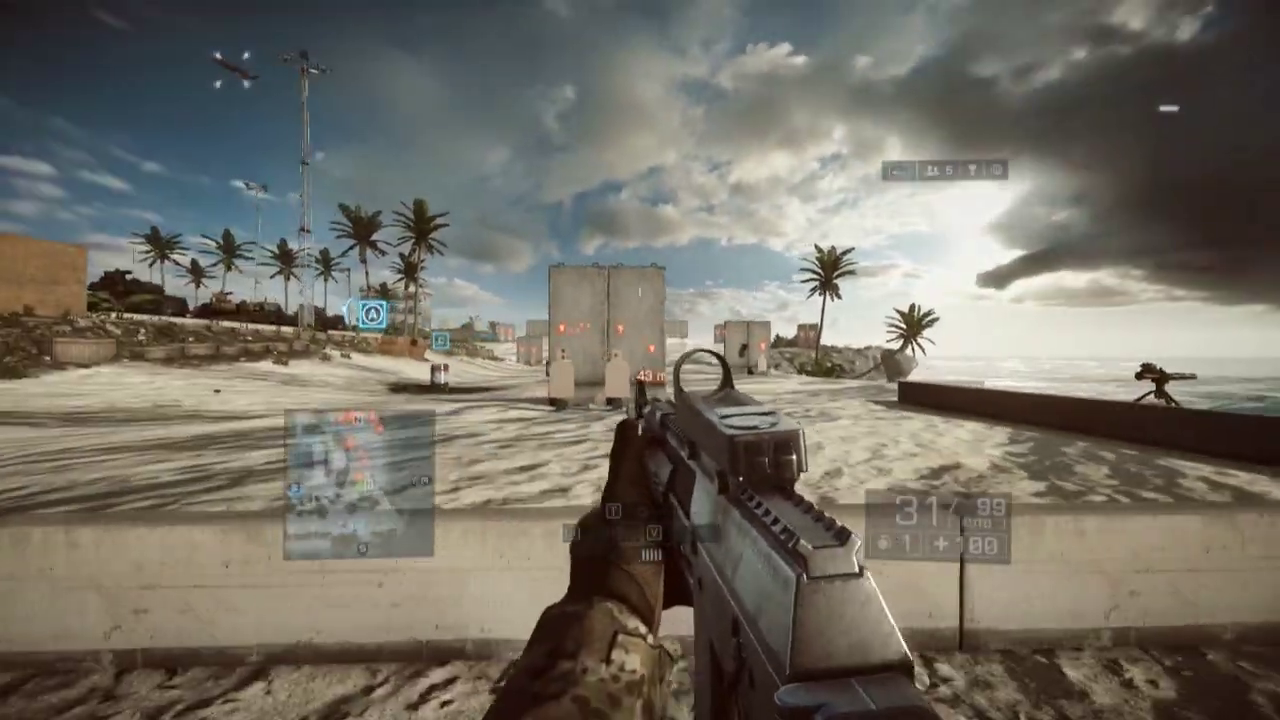
{"action": "right_click", "coordinate": [640, 360]}
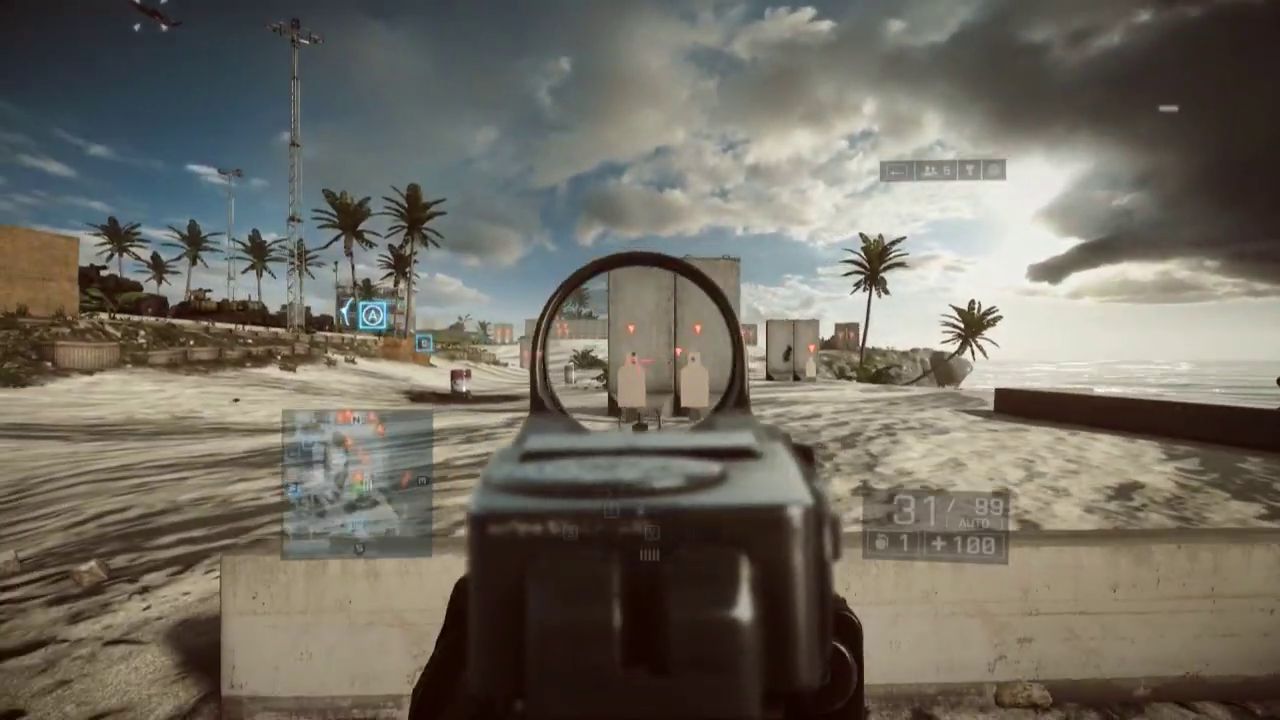
{"action": "left_click", "coordinate": [640, 360]}
{"action": "left_click", "coordinate": [640, 360]}
{"action": "left_click", "coordinate": [640, 360]}
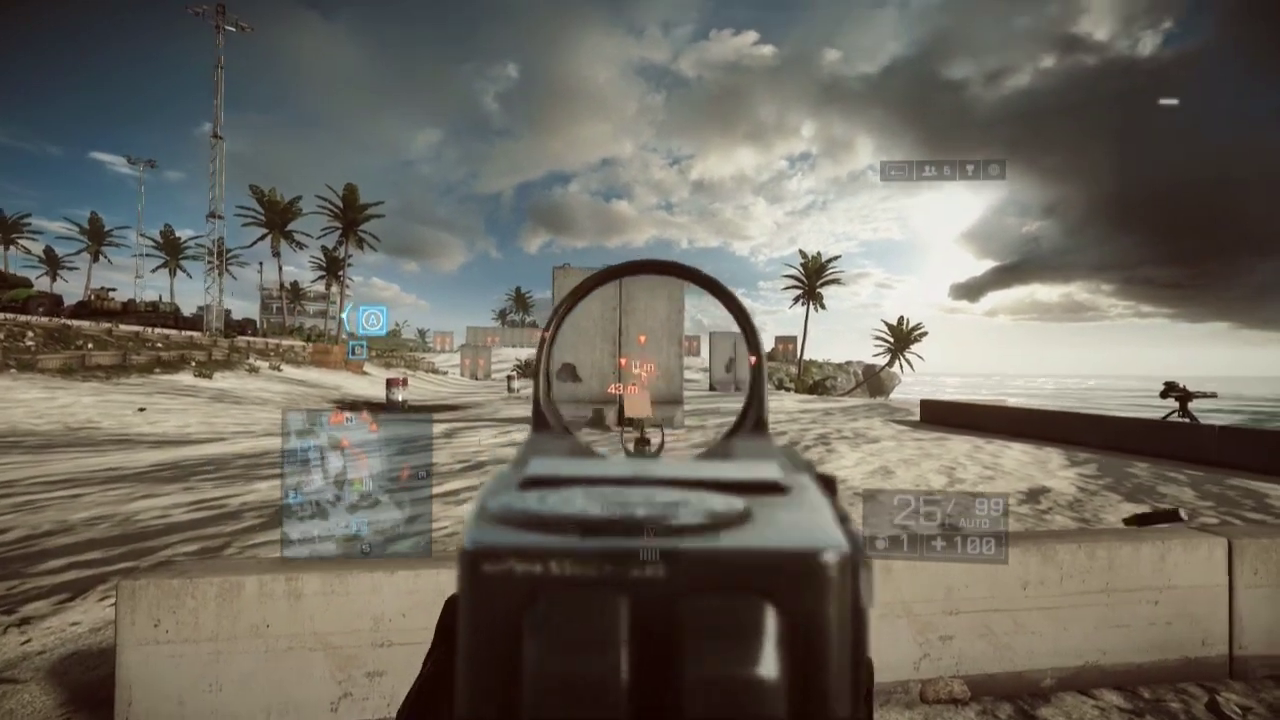
{"action": "left_click", "coordinate": [640, 360]}
{"action": "key", "text": "z"}
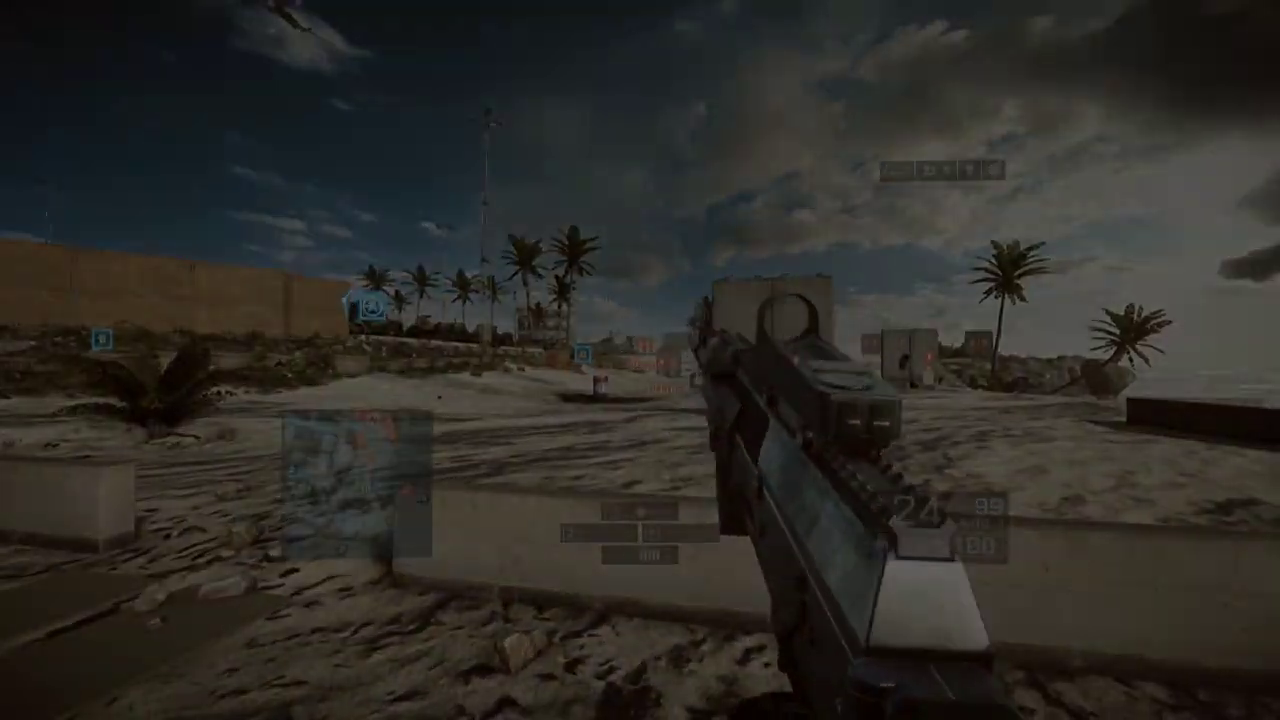